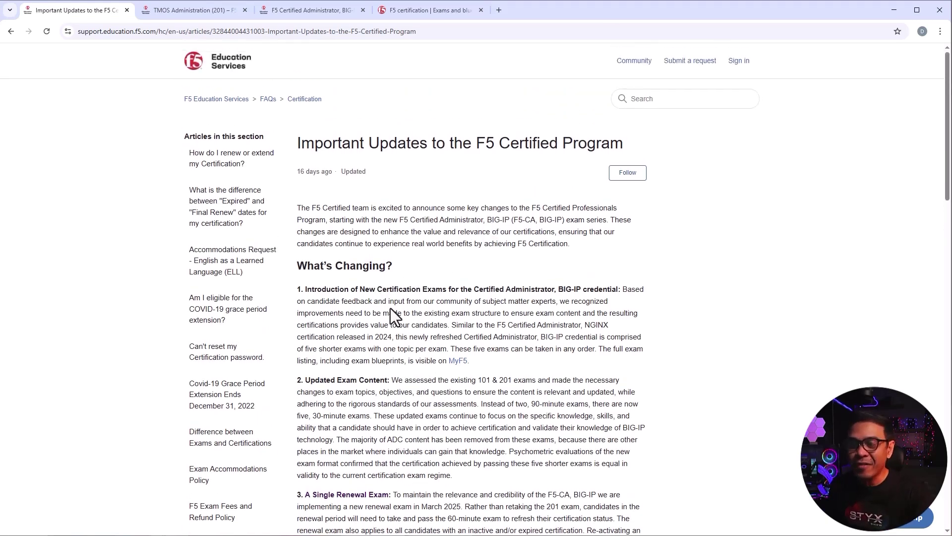
pyautogui.scroll(-1, 403, 313)
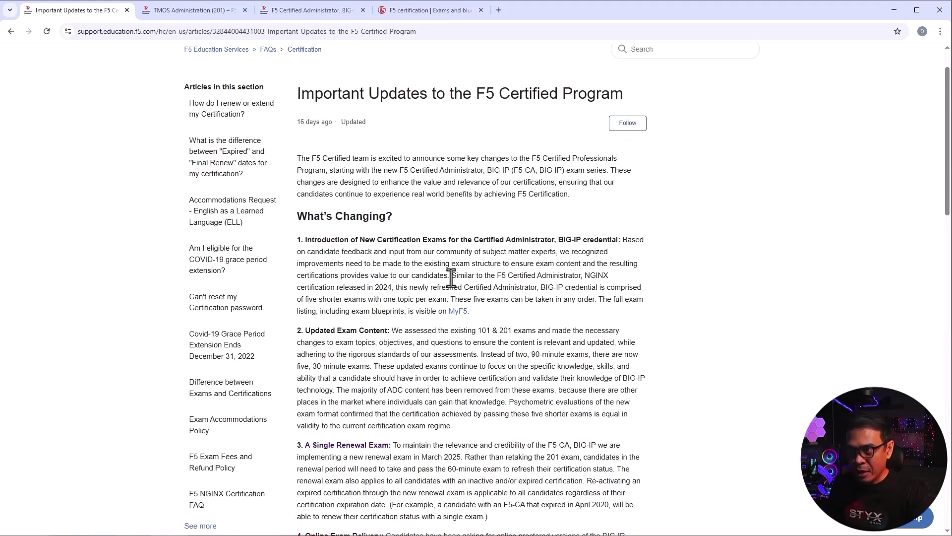
# - Highlight the NGINX certification comparison and the five exams that form the credential
pyautogui.moveTo(452, 277); pyautogui.dragTo(587, 278)
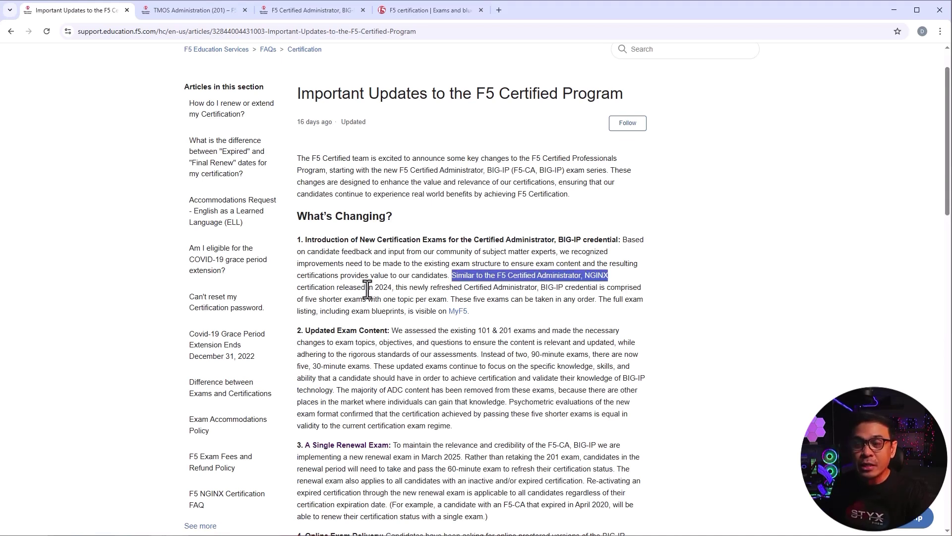
pyautogui.moveTo(430, 291); pyautogui.dragTo(480, 293)
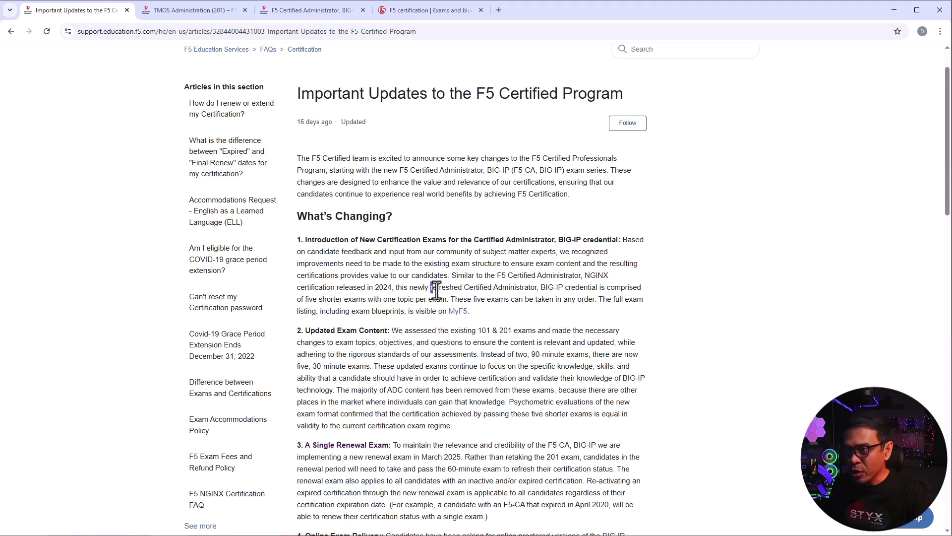
pyautogui.click(495, 292)
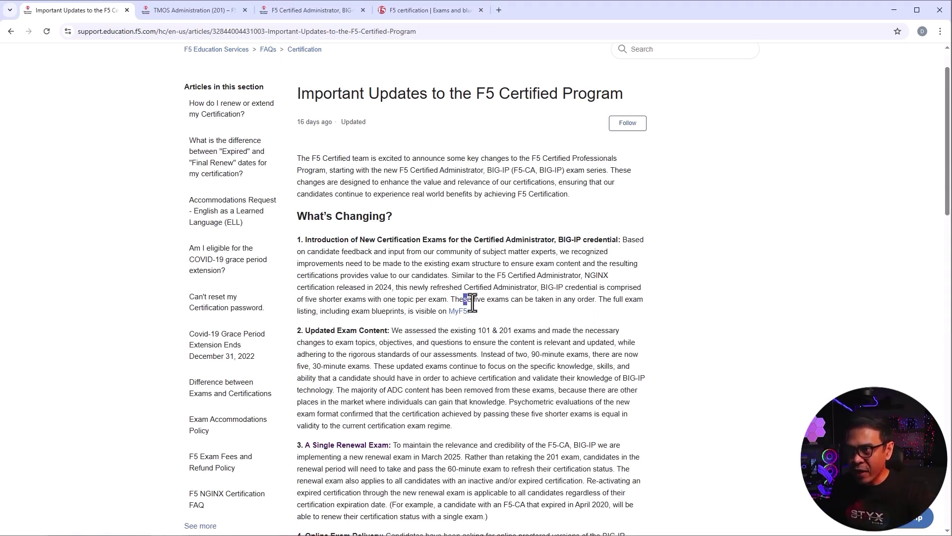
pyautogui.moveTo(458, 301); pyautogui.dragTo(521, 301)
pyautogui.click(505, 320)
pyautogui.scroll(-1, 504, 314)
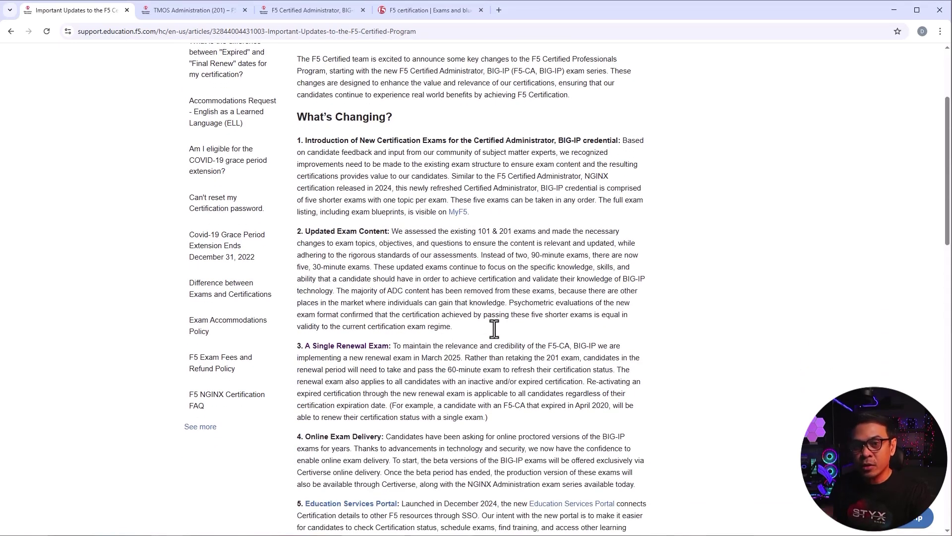
# - Highlight the 101 and 201 review, contrasting the old 90-minute exams with new 30-minute ones
pyautogui.moveTo(393, 233)
pyautogui.mouseDown()
pyautogui.moveTo(518, 232)
pyautogui.moveTo(499, 234)
pyautogui.mouseUp()
pyautogui.click(509, 235)
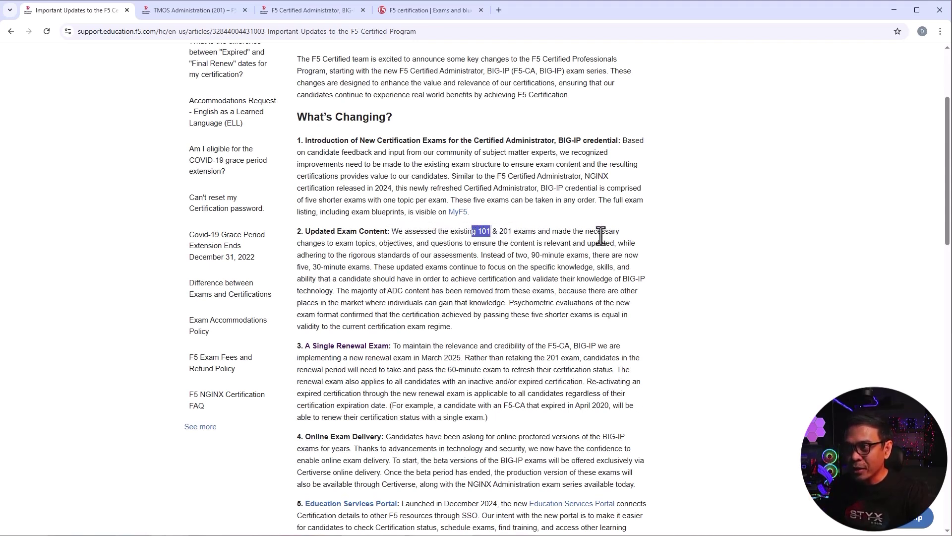
pyautogui.click(472, 232)
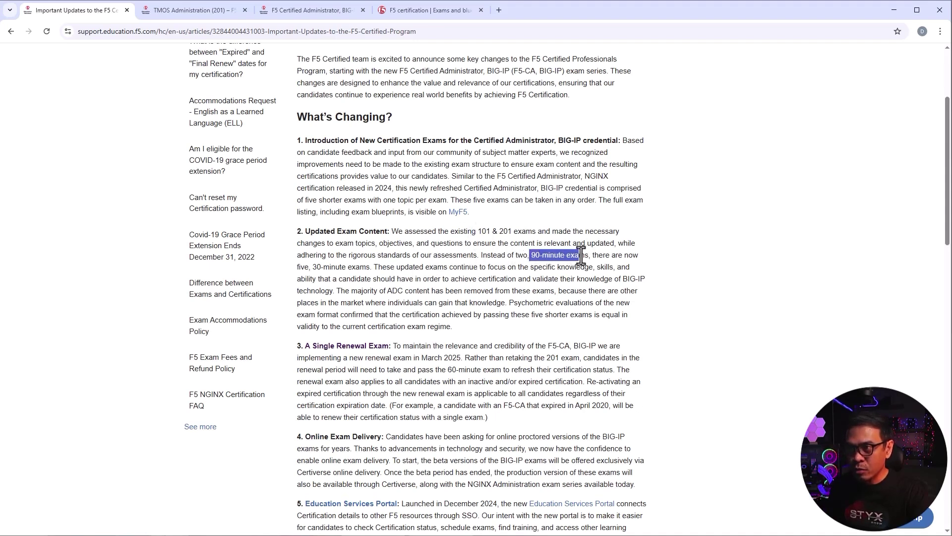
pyautogui.moveTo(529, 255); pyautogui.dragTo(585, 255)
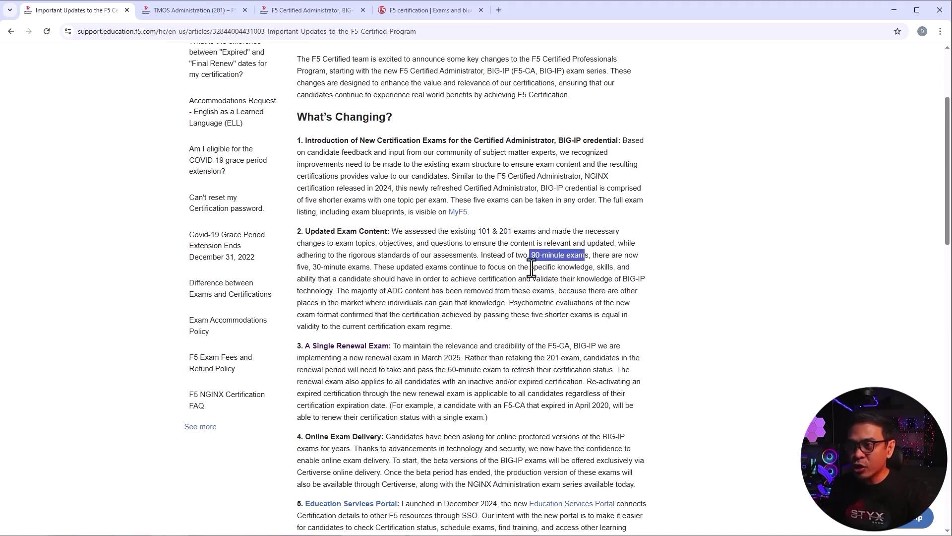
pyautogui.moveTo(476, 232); pyautogui.dragTo(489, 232)
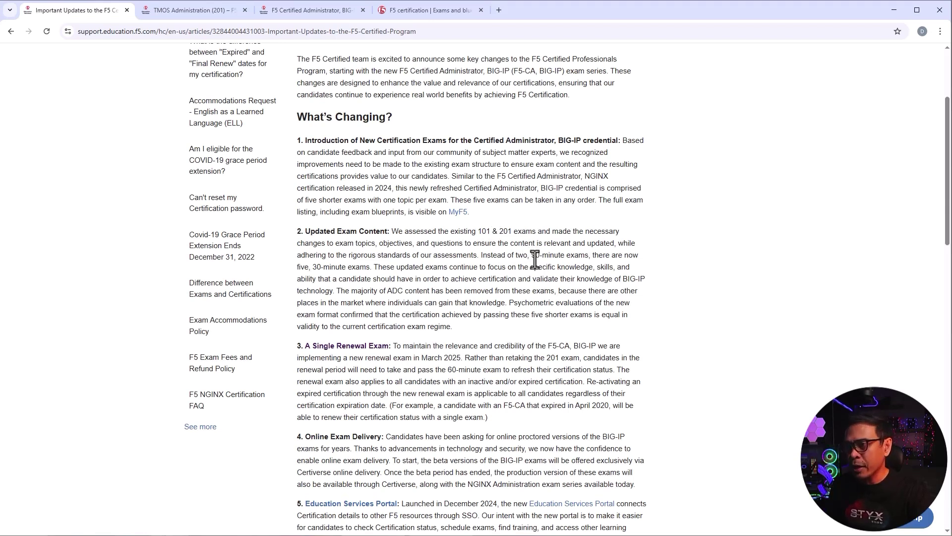
pyautogui.moveTo(531, 257); pyautogui.dragTo(579, 255)
pyautogui.click(586, 262)
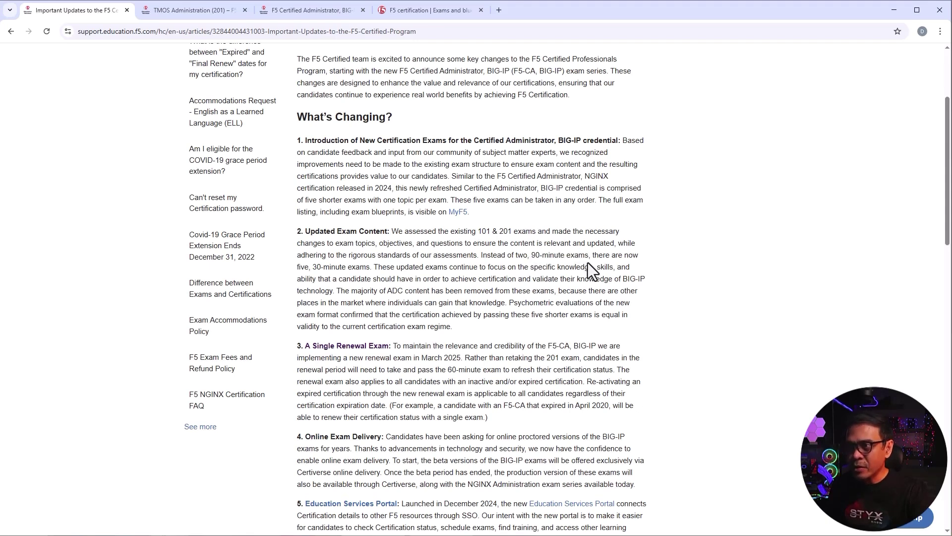
pyautogui.moveTo(310, 268); pyautogui.dragTo(367, 269)
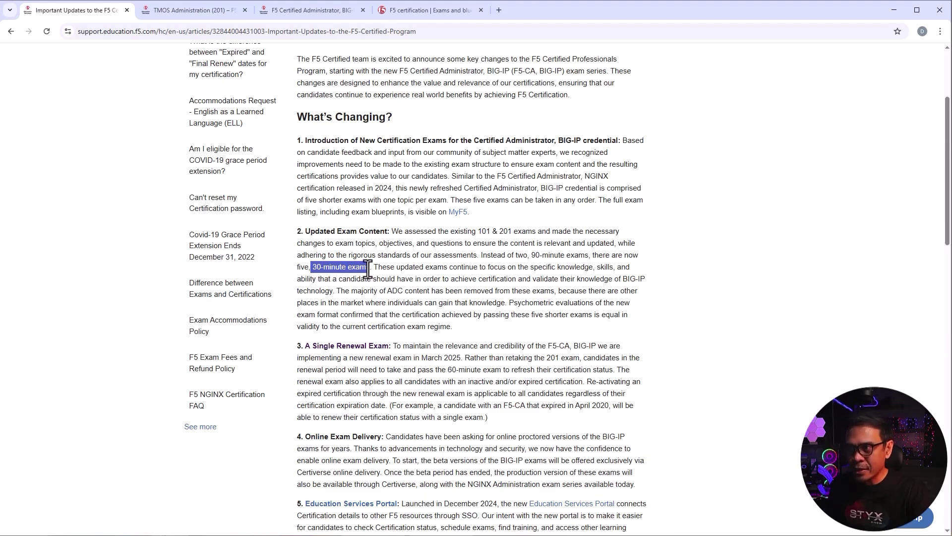
pyautogui.moveTo(367, 268); pyautogui.dragTo(371, 268)
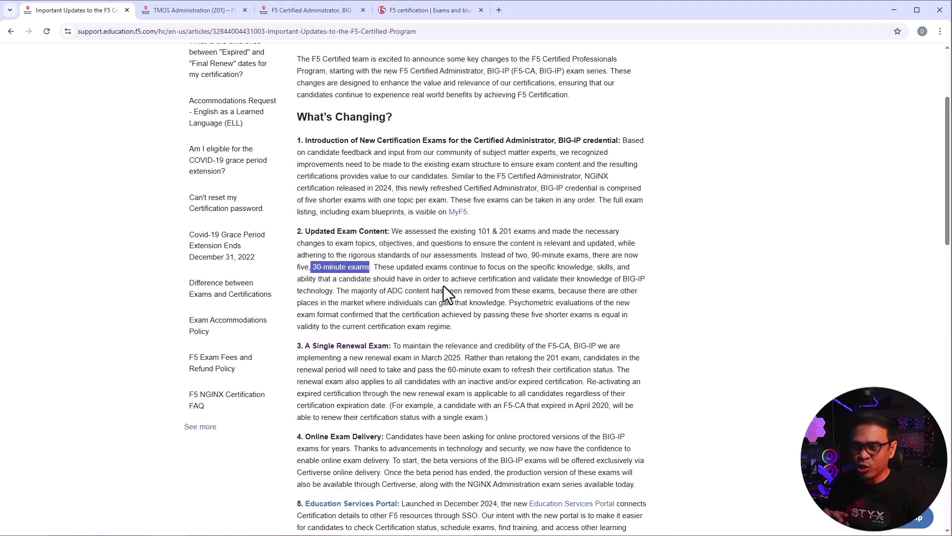
pyautogui.scroll(-1, 444, 286)
pyautogui.scroll(-1, 444, 286)
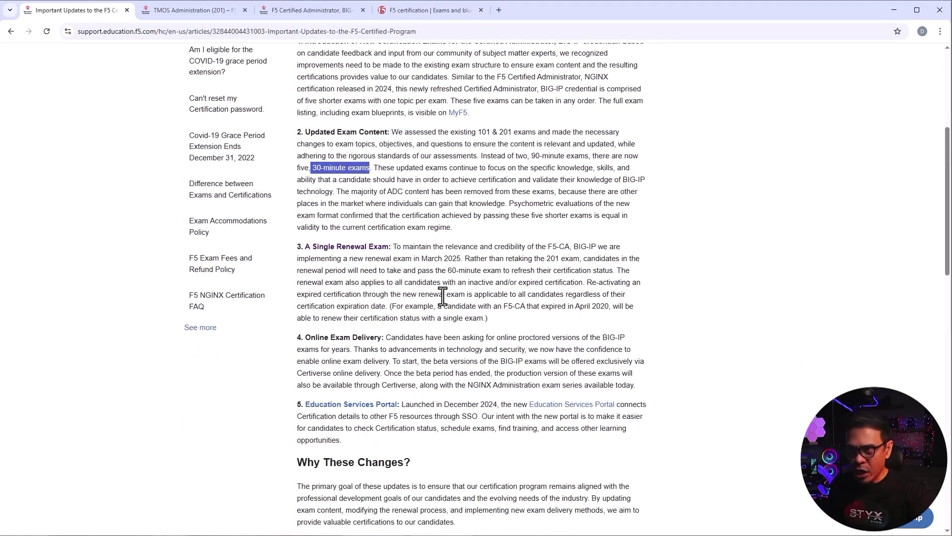
# - Highlight the Single Renewal Exam heading and the F5-CA credential in the expiry example
pyautogui.moveTo(301, 247); pyautogui.dragTo(406, 248)
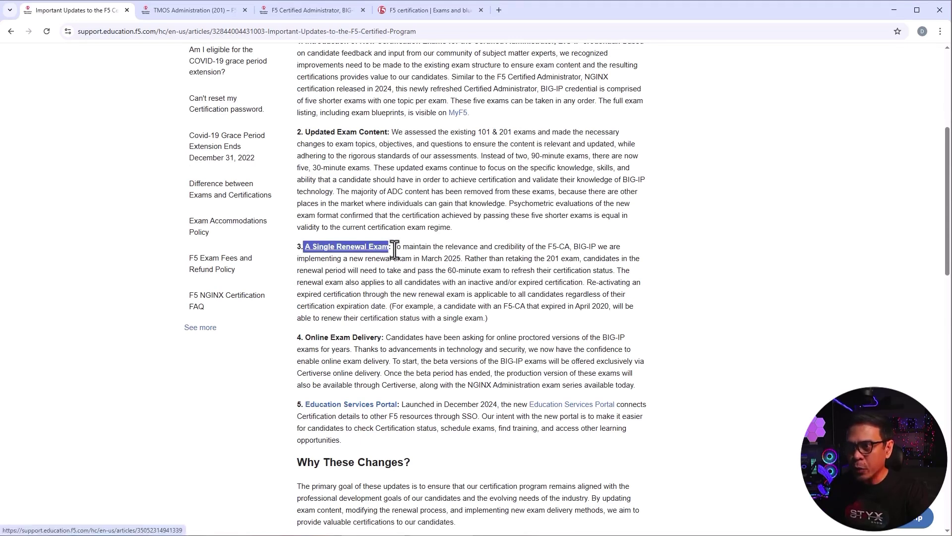
pyautogui.click(431, 279)
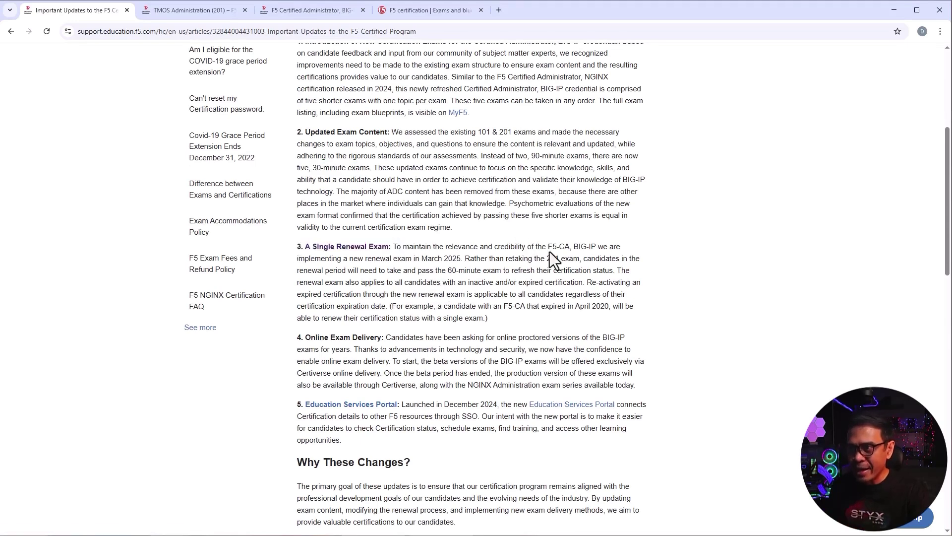
pyautogui.moveTo(547, 248); pyautogui.dragTo(568, 249)
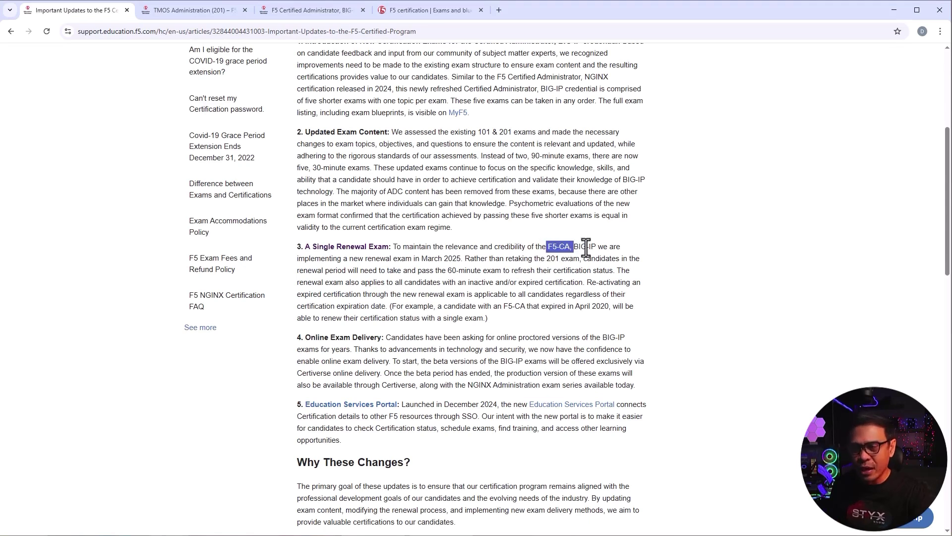
pyautogui.click(563, 324)
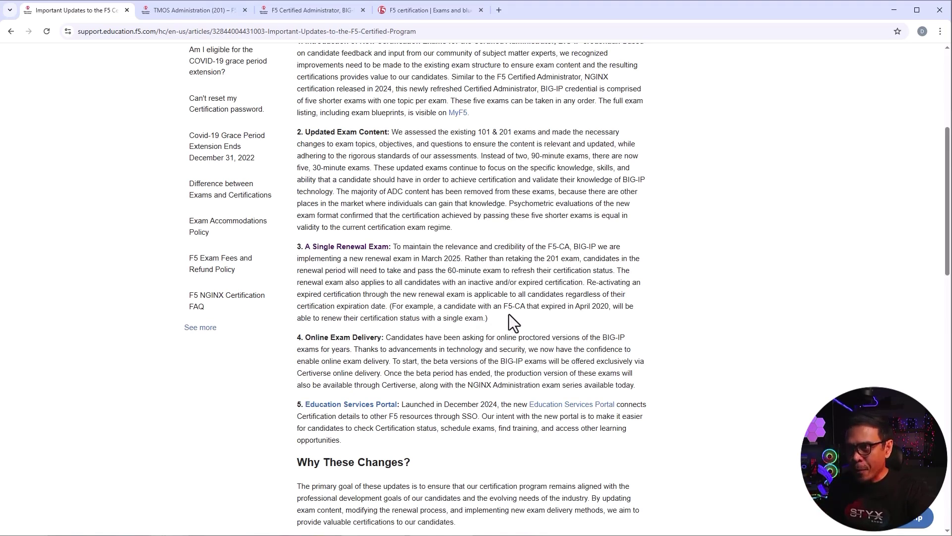
pyautogui.moveTo(501, 305); pyautogui.dragTo(530, 308)
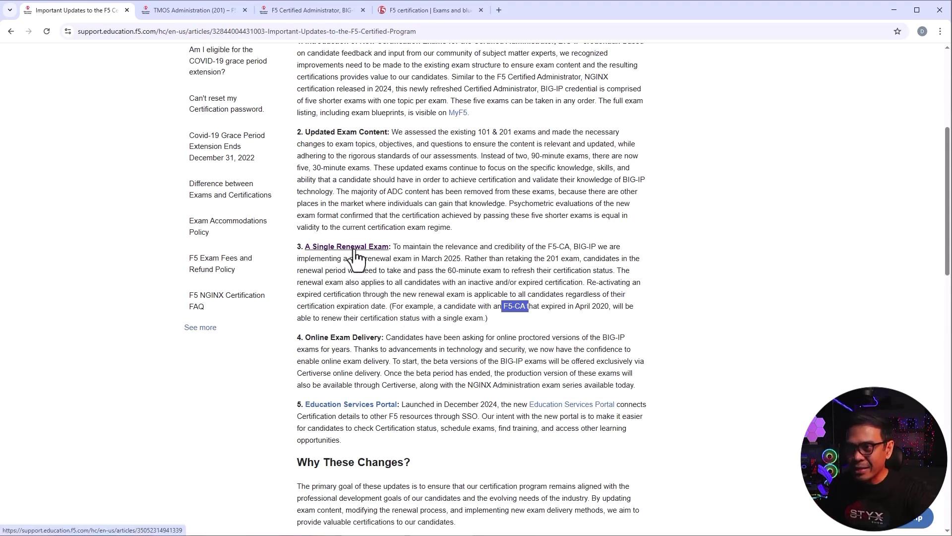
# - Highlight the 60-minute renewal exam length and the Online Exam Delivery heading
pyautogui.moveTo(448, 273)
pyautogui.mouseDown()
pyautogui.moveTo(486, 273)
pyautogui.moveTo(476, 272)
pyautogui.mouseUp()
pyautogui.click(446, 275)
pyautogui.click(402, 272)
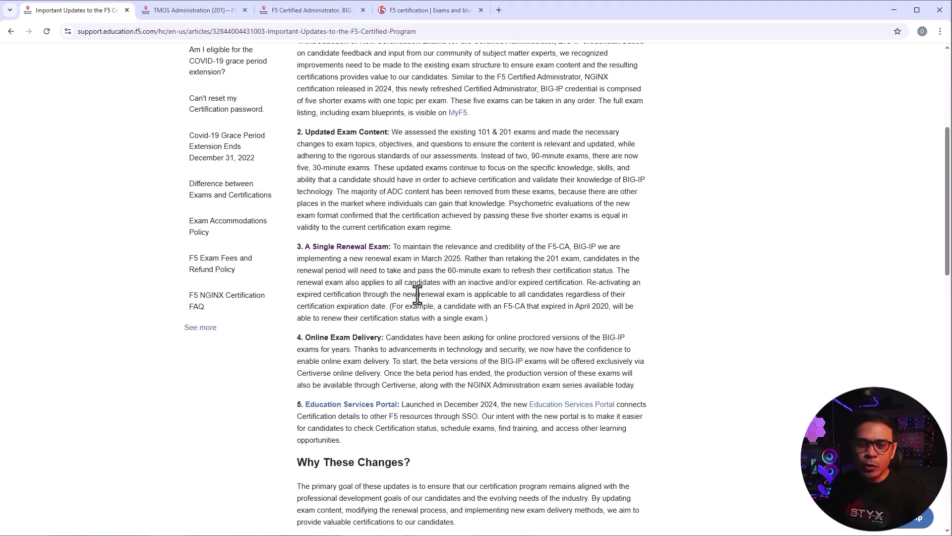
pyautogui.scroll(-1, 416, 293)
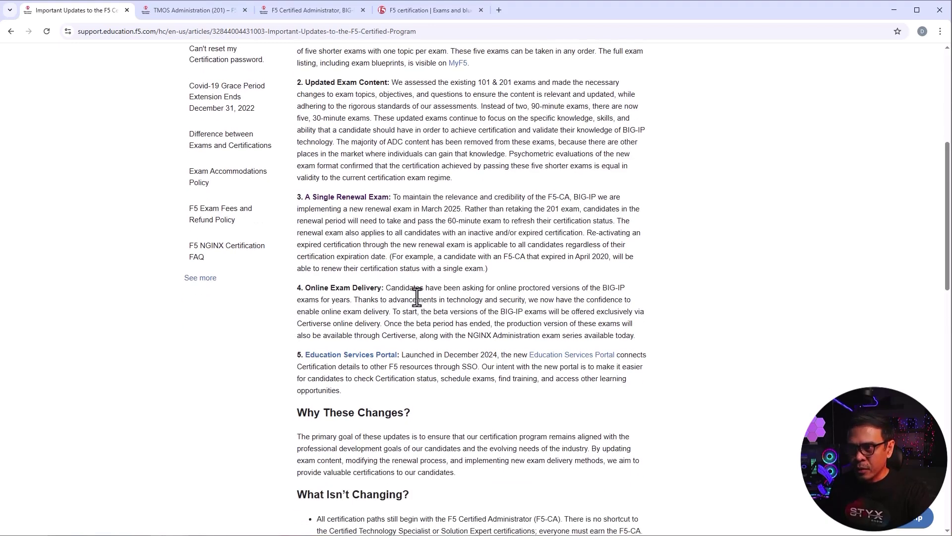
pyautogui.scroll(-1, 417, 292)
pyautogui.moveTo(301, 238); pyautogui.dragTo(396, 239)
pyautogui.click(435, 279)
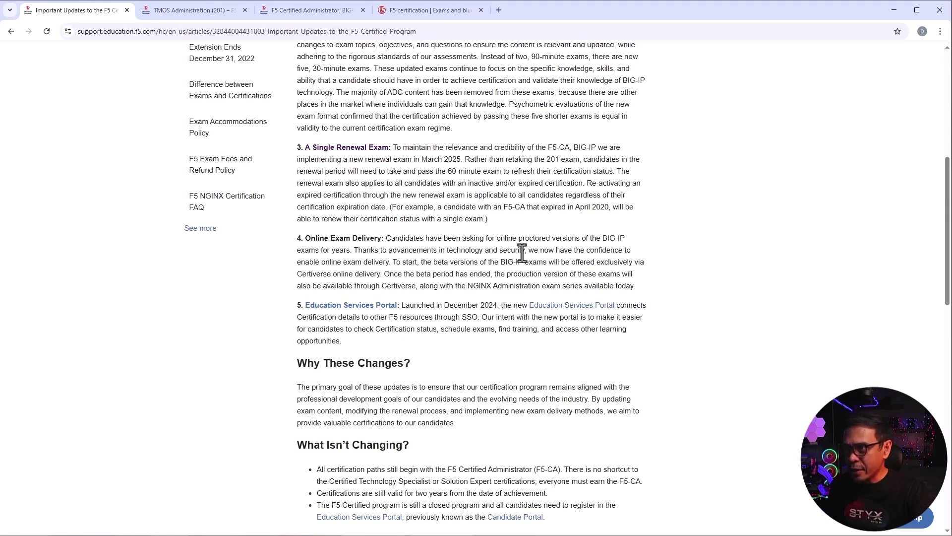
# - Highlight the move to online delivery, the online-only beta exams and Certiverse delivery
pyautogui.moveTo(528, 252); pyautogui.dragTo(352, 262)
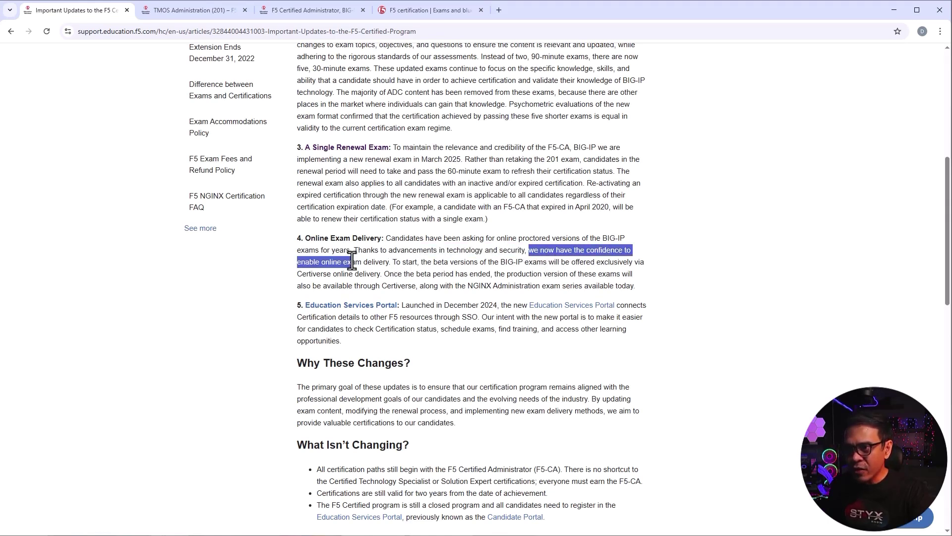
pyautogui.moveTo(352, 262); pyautogui.dragTo(389, 261)
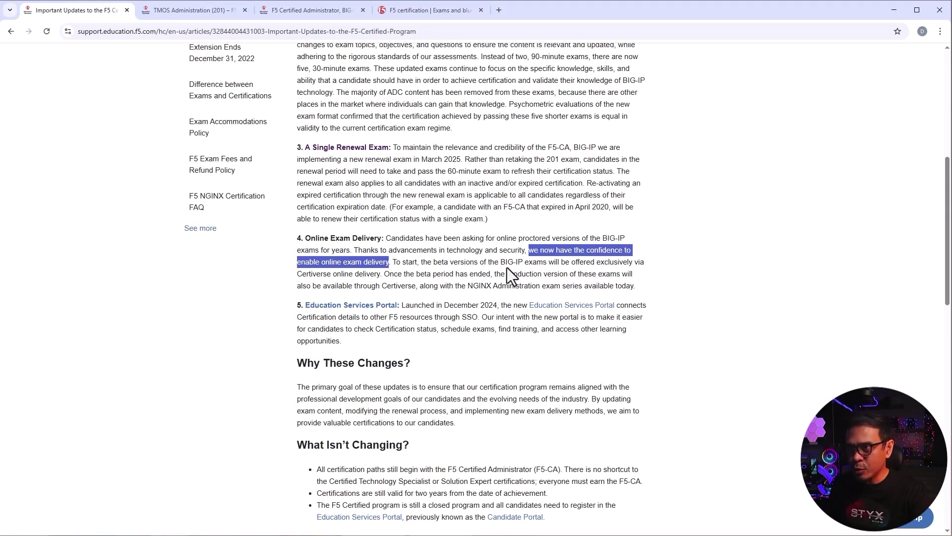
pyautogui.moveTo(433, 262); pyautogui.dragTo(625, 267)
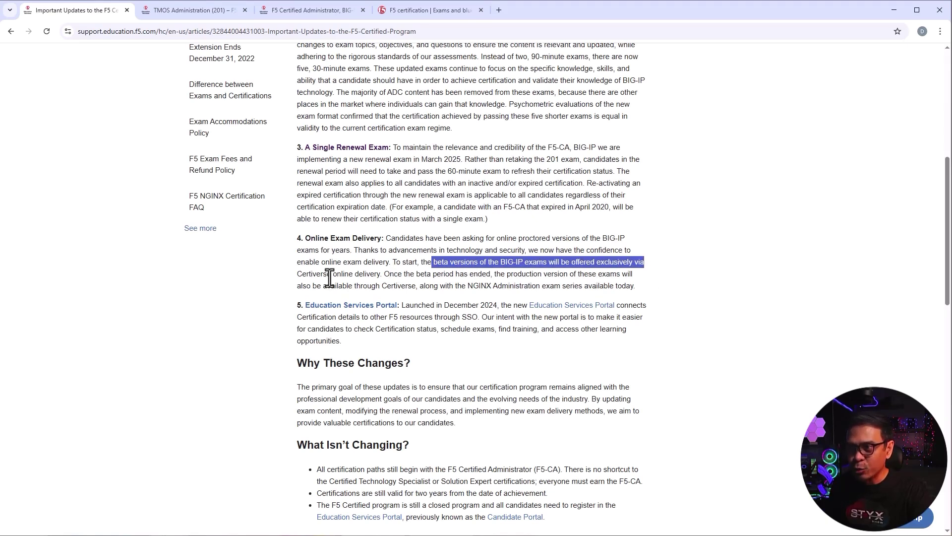
pyautogui.moveTo(297, 275); pyautogui.dragTo(390, 276)
pyautogui.scroll(-3, 414, 261)
pyautogui.scroll(-6, 420, 277)
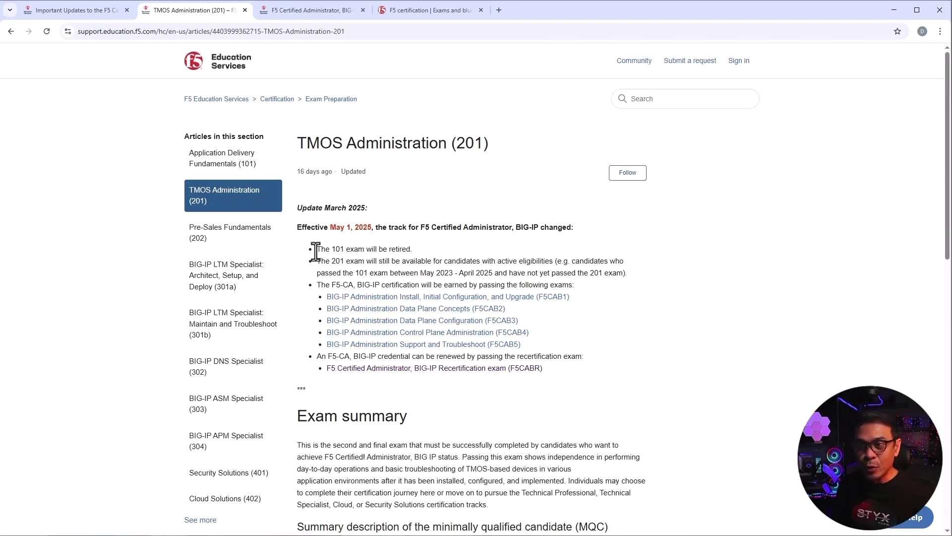
# - Highlight the 101 exam retirement notice and the TMOS Administration (201) title
pyautogui.moveTo(317, 249); pyautogui.dragTo(402, 260)
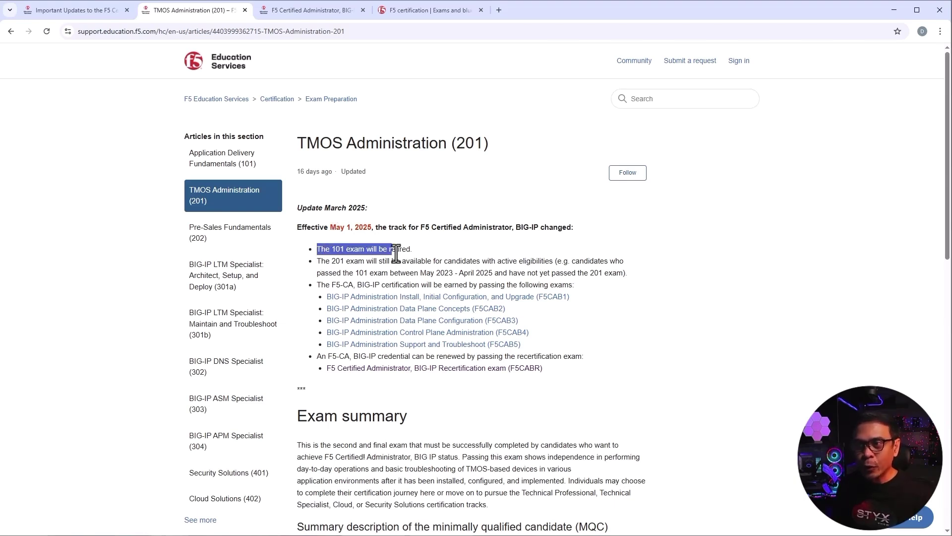
pyautogui.click(449, 246)
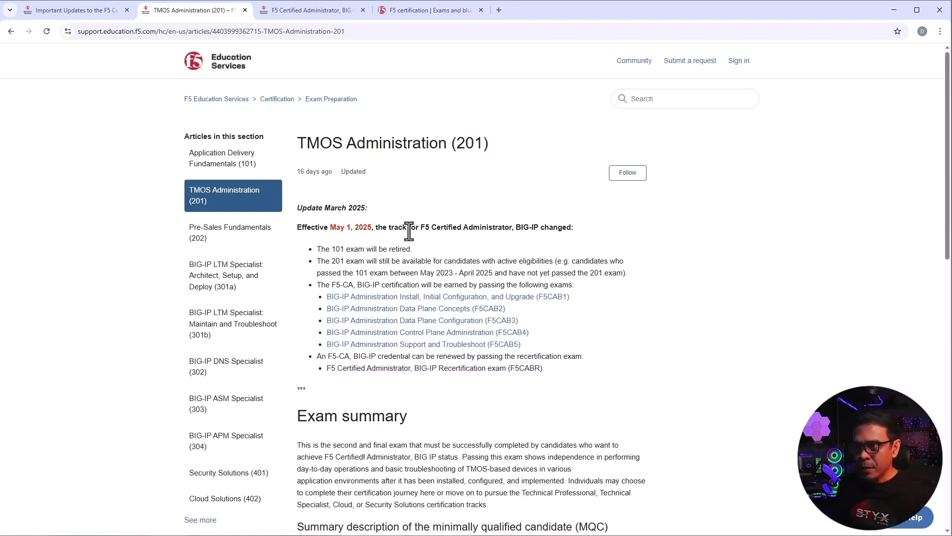
pyautogui.moveTo(298, 146); pyautogui.dragTo(484, 142)
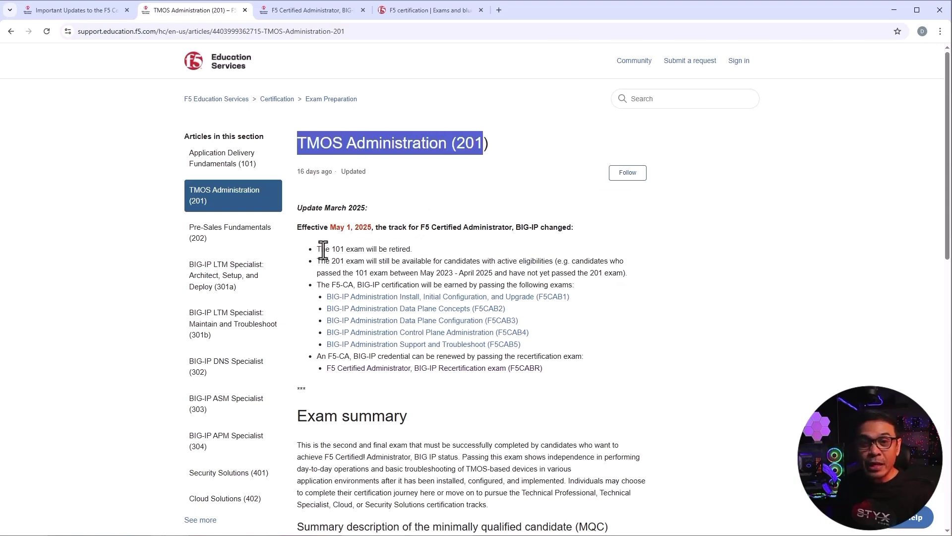
pyautogui.moveTo(321, 251); pyautogui.dragTo(385, 250)
pyautogui.click(380, 151)
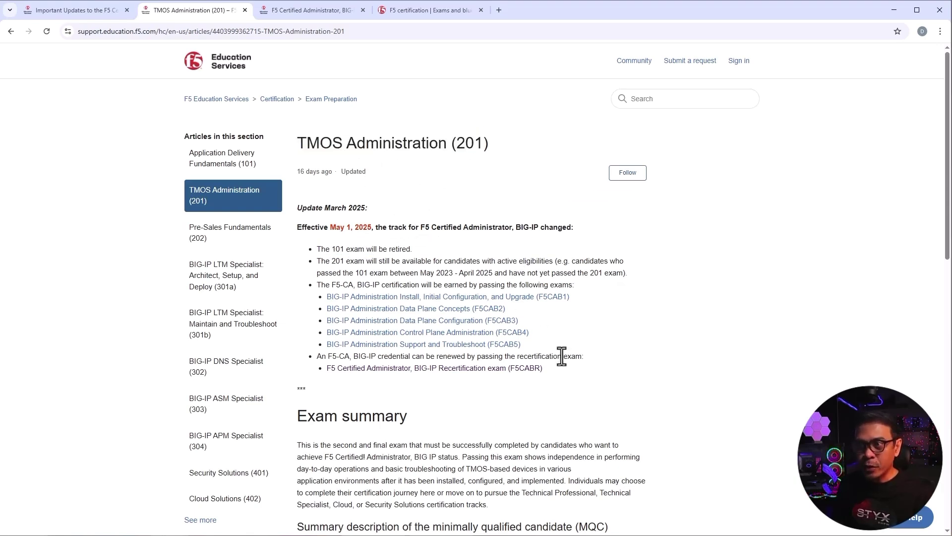
pyautogui.scroll(-3, 561, 357)
pyautogui.scroll(-1, 565, 349)
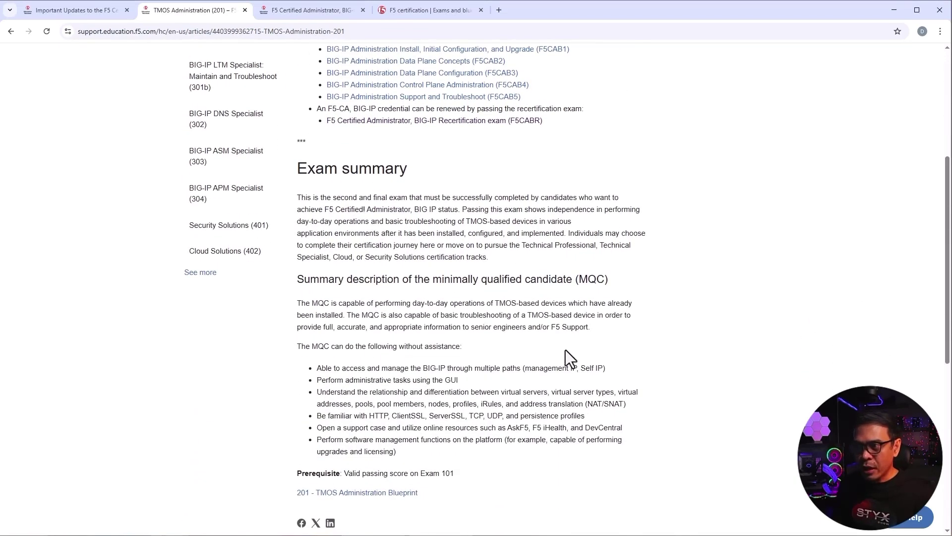
pyautogui.scroll(-1, 588, 277)
pyautogui.scroll(-1, 588, 277)
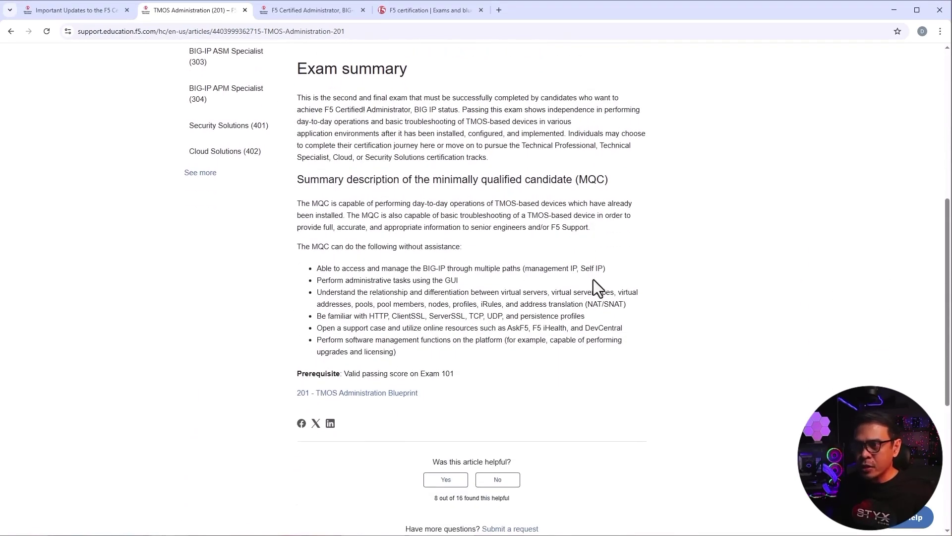
pyautogui.scroll(1, 599, 337)
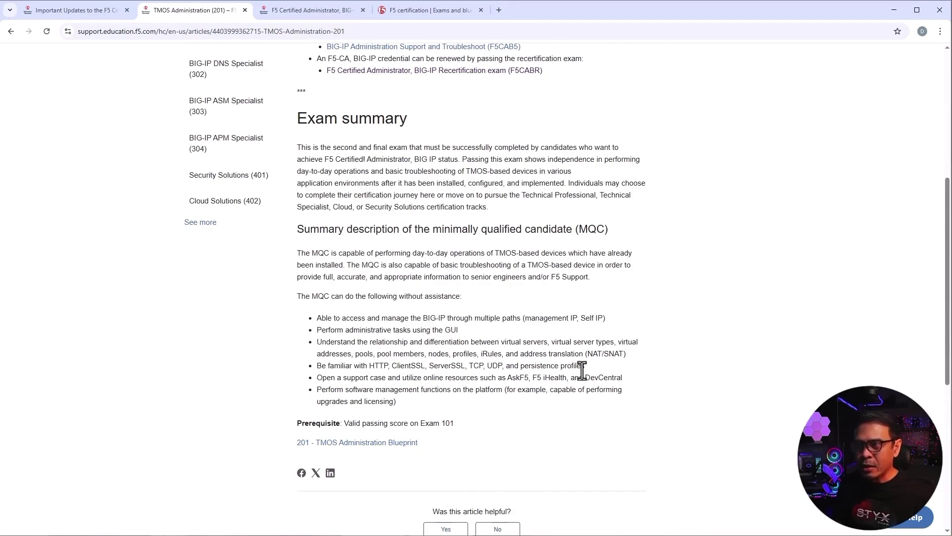
pyautogui.scroll(1, 573, 370)
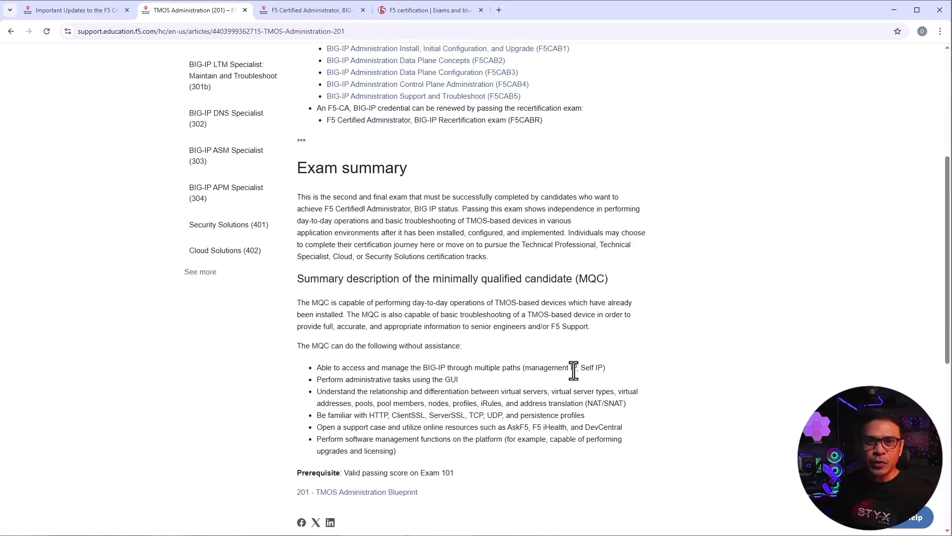
pyautogui.scroll(5, 573, 369)
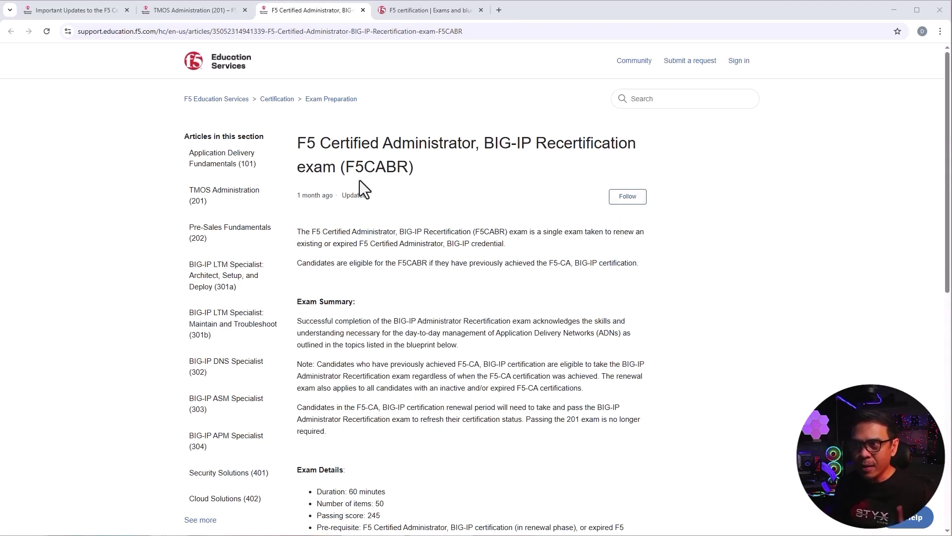
pyautogui.moveTo(346, 167); pyautogui.dragTo(406, 167)
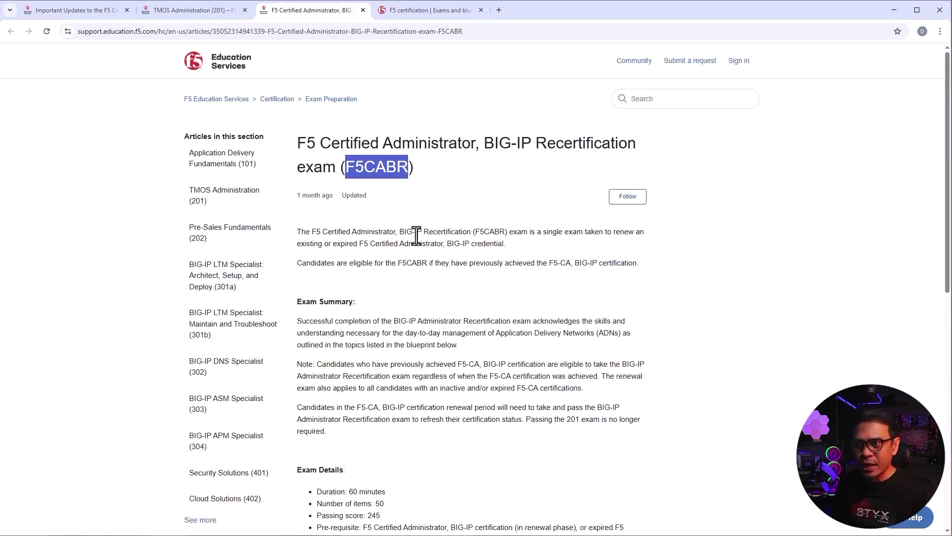
pyautogui.scroll(-2, 413, 232)
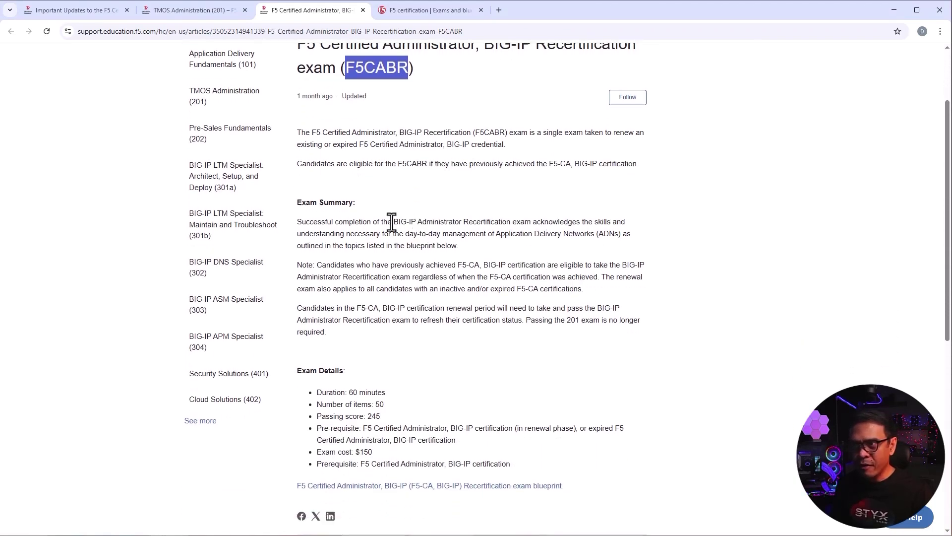
pyautogui.moveTo(391, 221); pyautogui.dragTo(607, 237)
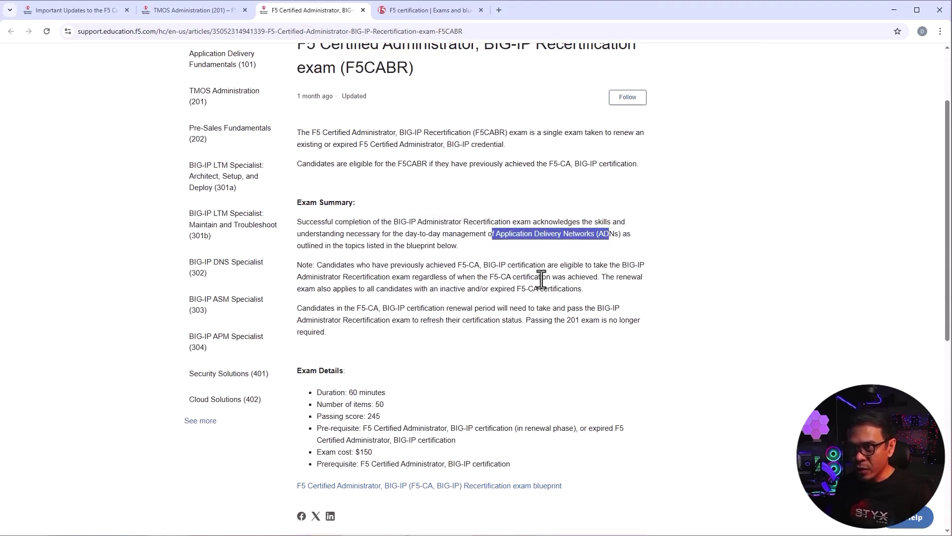
pyautogui.scroll(-1, 511, 261)
pyautogui.scroll(2, 512, 262)
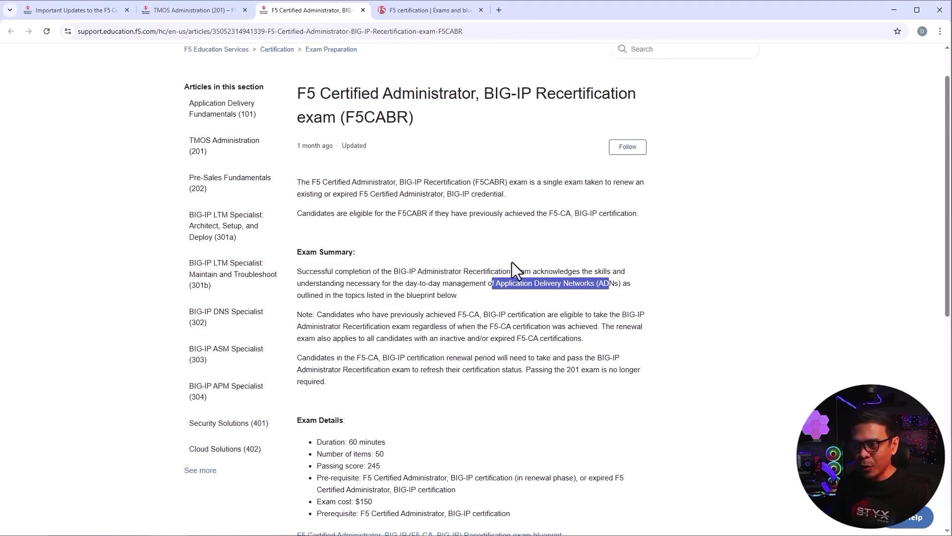
pyautogui.scroll(-1, 484, 277)
pyautogui.scroll(-1, 444, 298)
pyautogui.scroll(-1, 445, 301)
pyautogui.click(441, 295)
pyautogui.moveTo(349, 293); pyautogui.dragTo(382, 293)
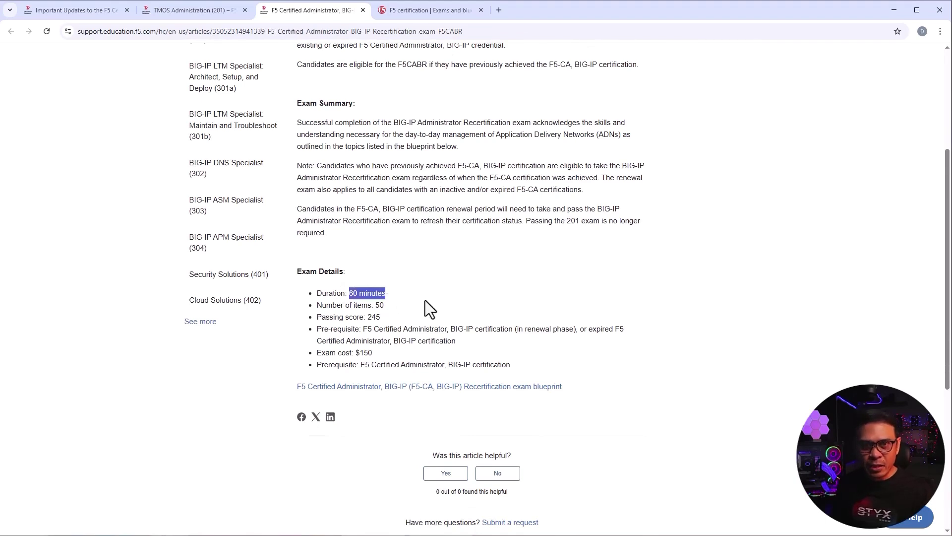
pyautogui.click(377, 306)
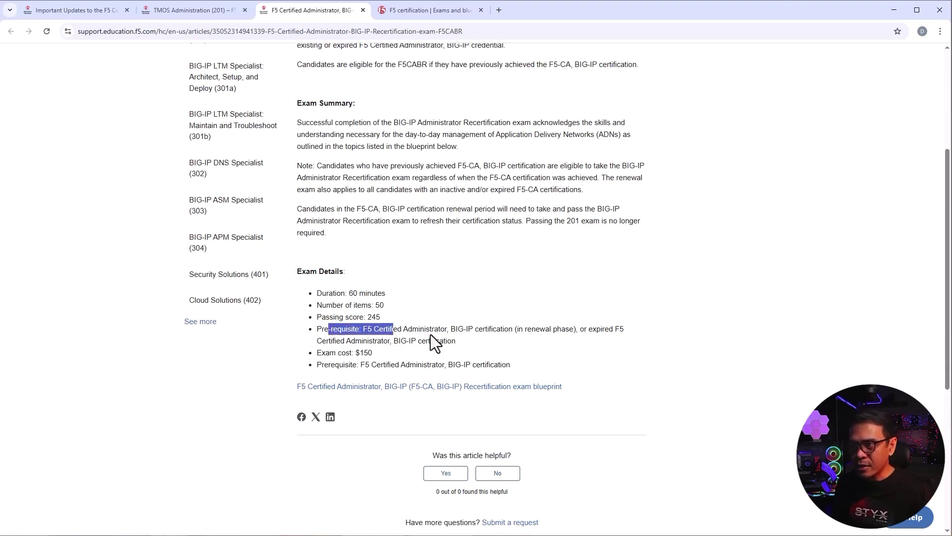
pyautogui.moveTo(318, 329); pyautogui.dragTo(507, 341)
pyautogui.click(506, 342)
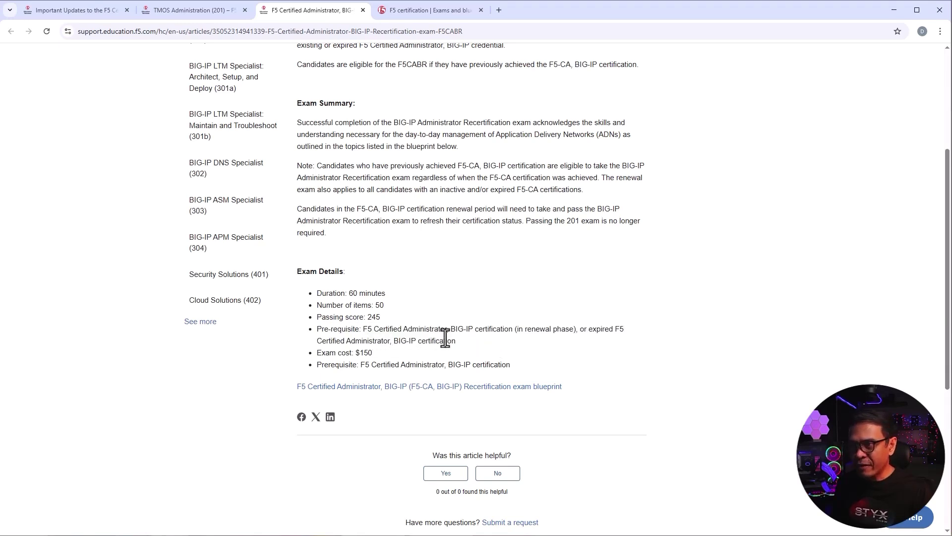
pyautogui.moveTo(518, 330); pyautogui.dragTo(574, 330)
pyautogui.click(418, 334)
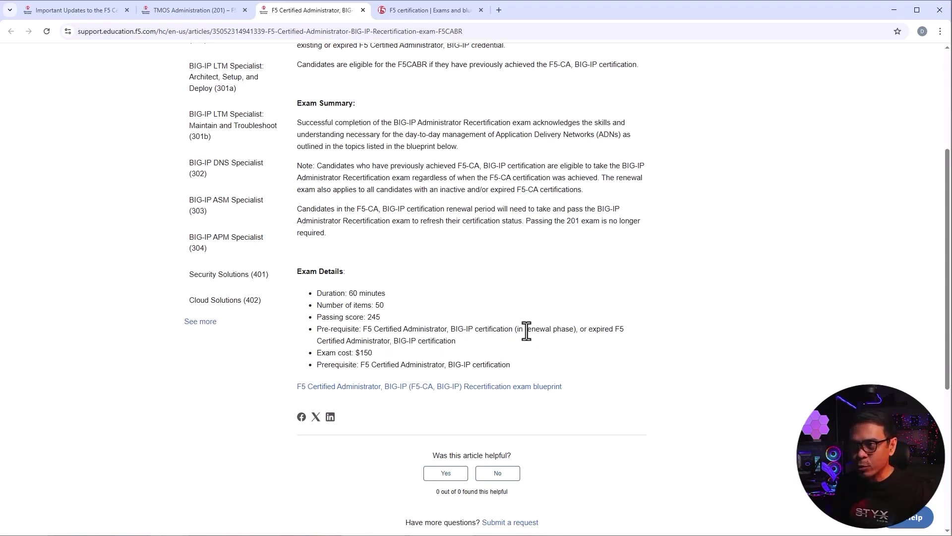
pyautogui.moveTo(363, 329); pyautogui.dragTo(462, 334)
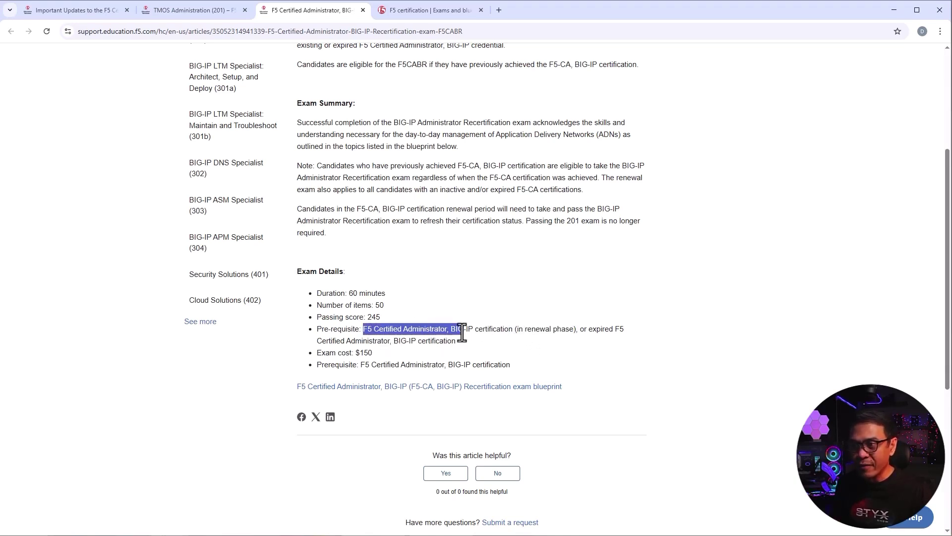
pyautogui.click(368, 354)
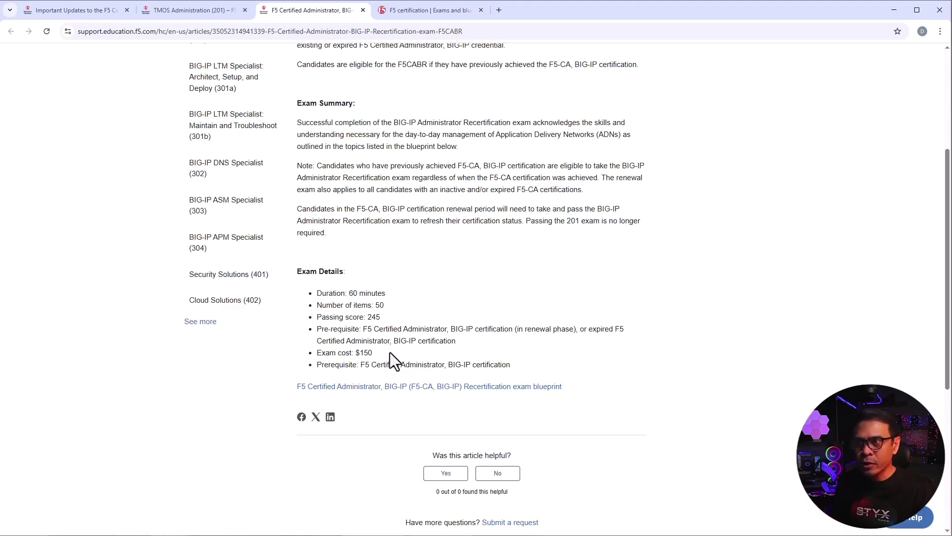
pyautogui.scroll(3, 416, 295)
pyautogui.scroll(-1, 416, 295)
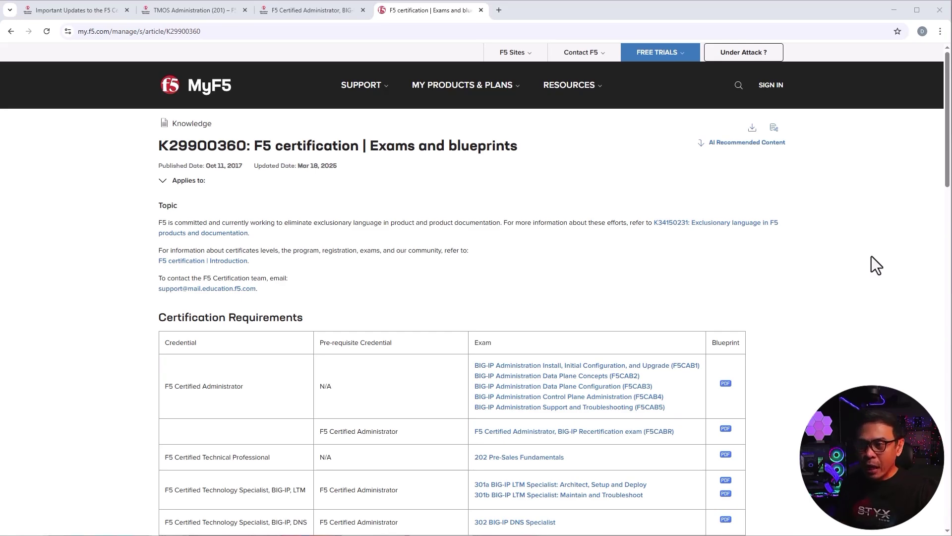
pyautogui.scroll(-1, 871, 257)
pyautogui.scroll(-1, 872, 257)
pyautogui.scroll(-2, 871, 257)
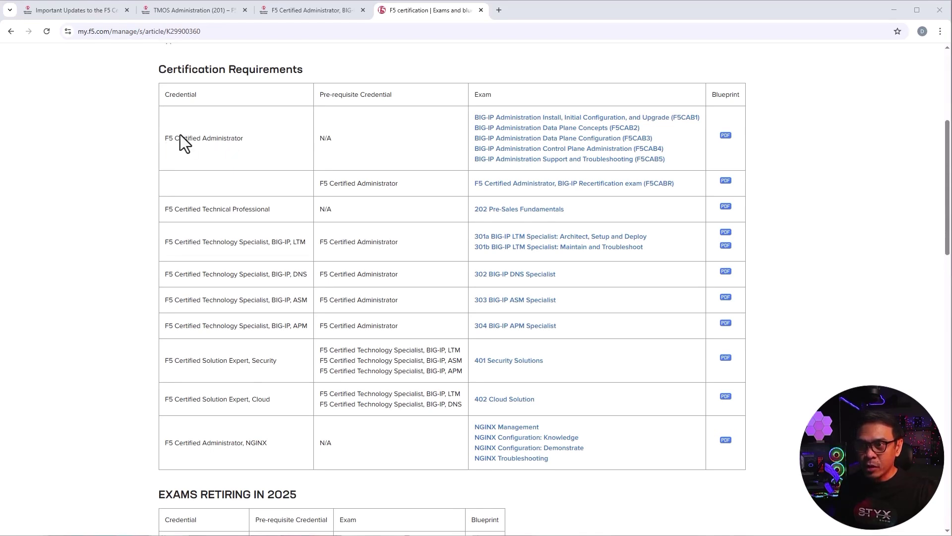
# - Highlight the F5 Certified Administrator credential and the Exams Retiring in 2025 heading
pyautogui.moveTo(164, 139); pyautogui.dragTo(258, 145)
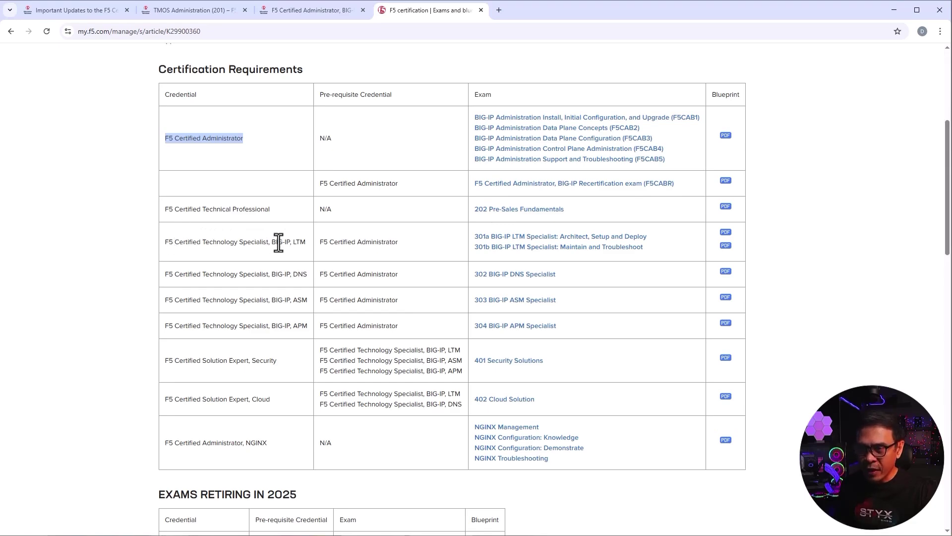
pyautogui.scroll(-1, 282, 248)
pyautogui.scroll(-1, 283, 248)
pyautogui.scroll(-1, 296, 254)
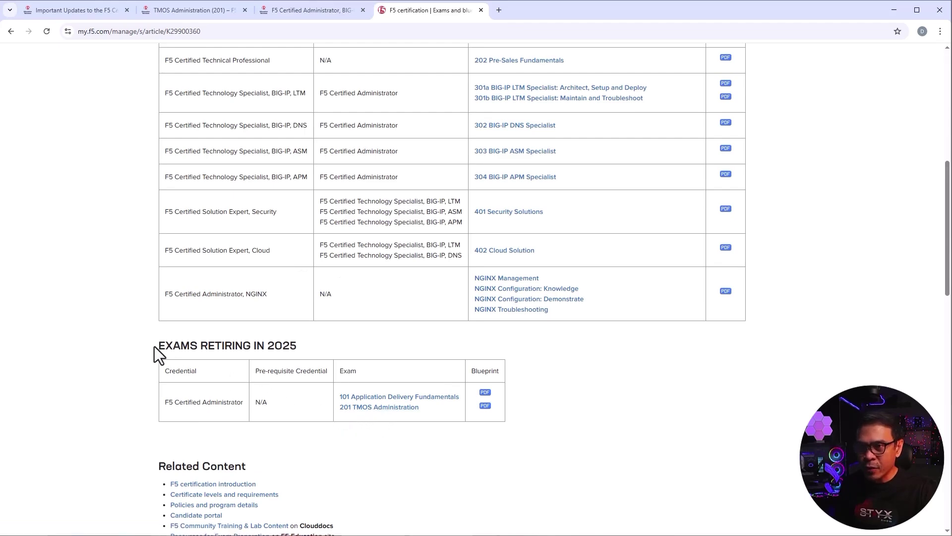
pyautogui.moveTo(155, 345); pyautogui.dragTo(341, 345)
pyautogui.click(357, 341)
pyautogui.scroll(3, 357, 342)
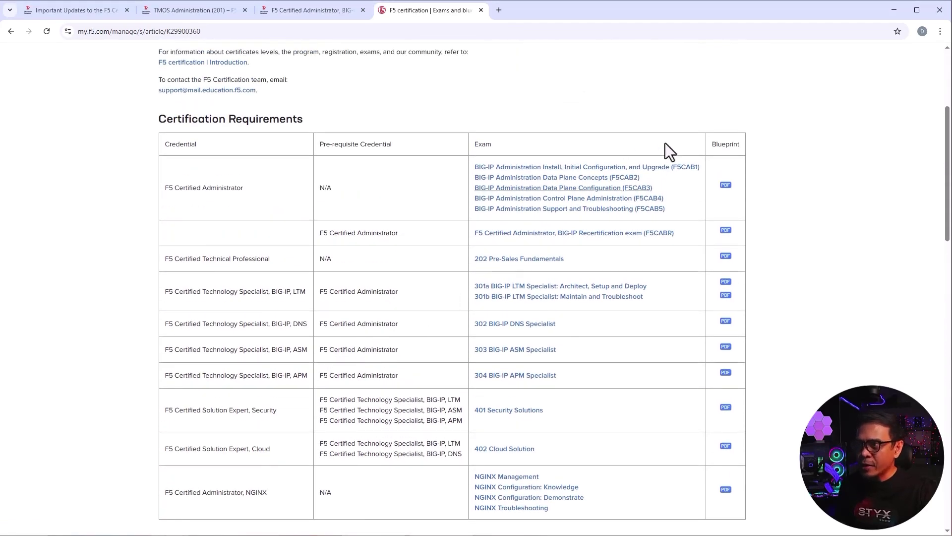
# - Open the F5CAB1 install and upgrade exam article, then the F5-CA, BIG-IP exam blueprint PDF
pyautogui.click(550, 169)
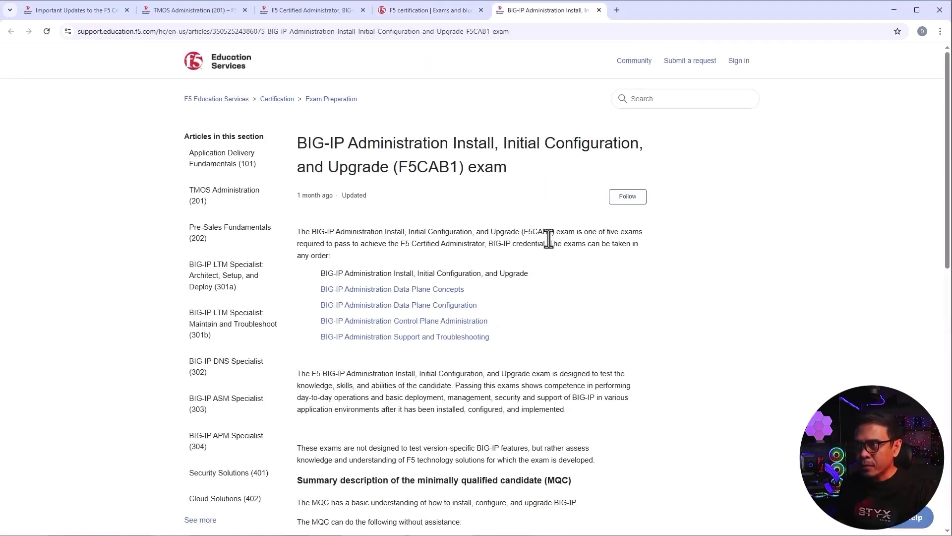
pyautogui.scroll(-2, 557, 262)
pyautogui.scroll(-1, 557, 262)
pyautogui.scroll(-2, 557, 265)
pyautogui.scroll(-1, 556, 264)
pyautogui.scroll(5, 557, 269)
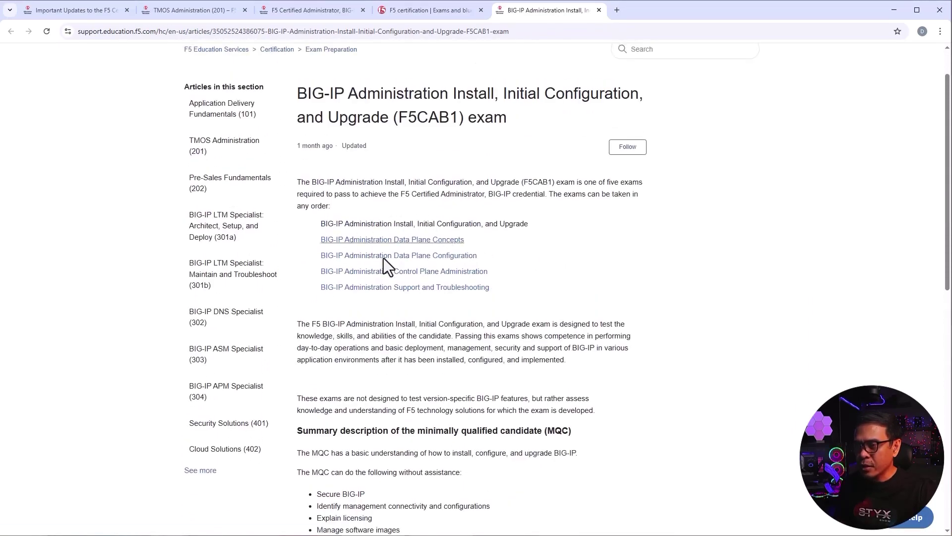
pyautogui.scroll(-2, 525, 393)
pyautogui.scroll(-1, 527, 396)
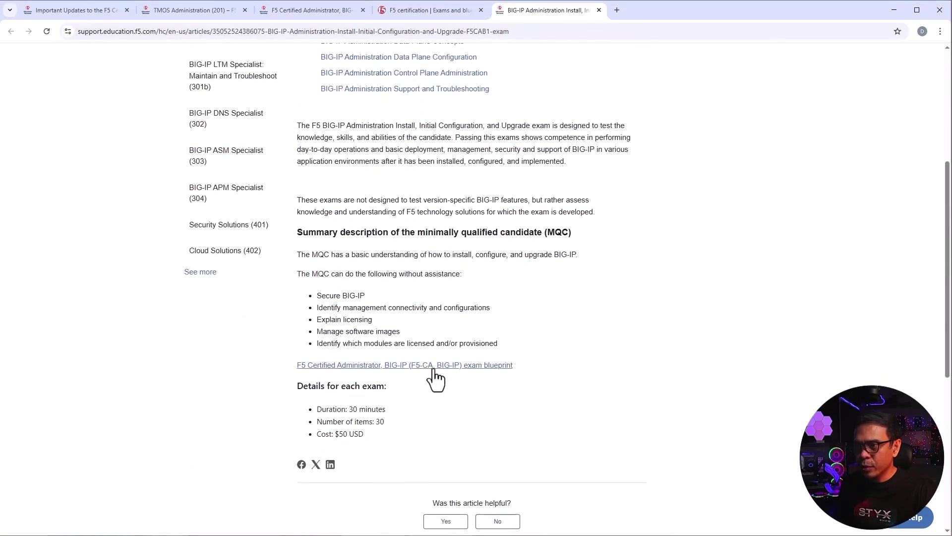
pyautogui.click(417, 367)
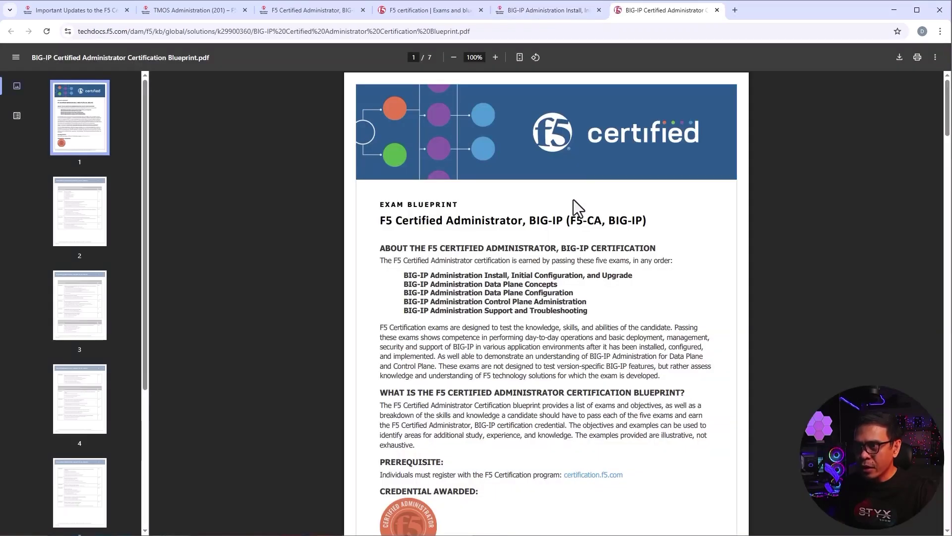
pyautogui.scroll(-1, 573, 200)
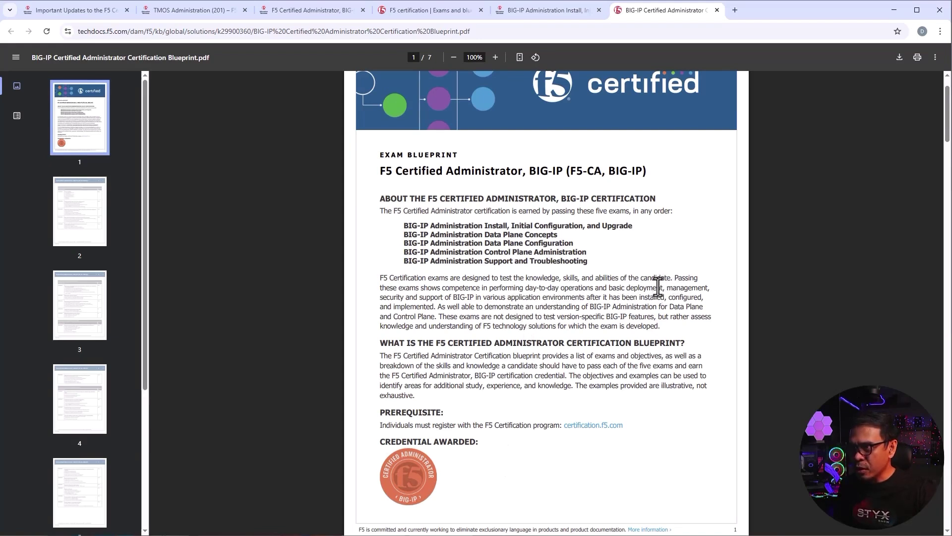
# - Highlight the overview's deployment and management, application environments and version-specific features passages
pyautogui.moveTo(626, 288); pyautogui.dragTo(712, 287)
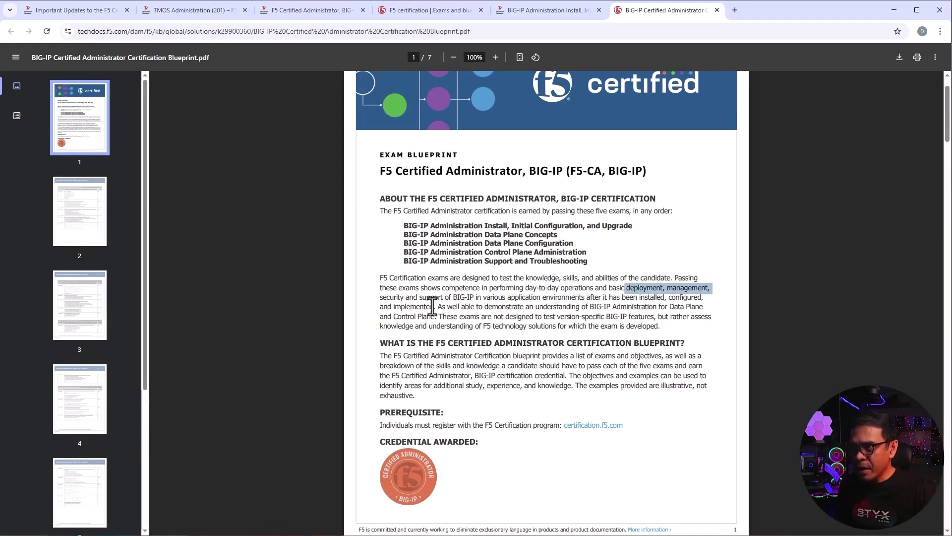
pyautogui.moveTo(445, 297); pyautogui.dragTo(554, 301)
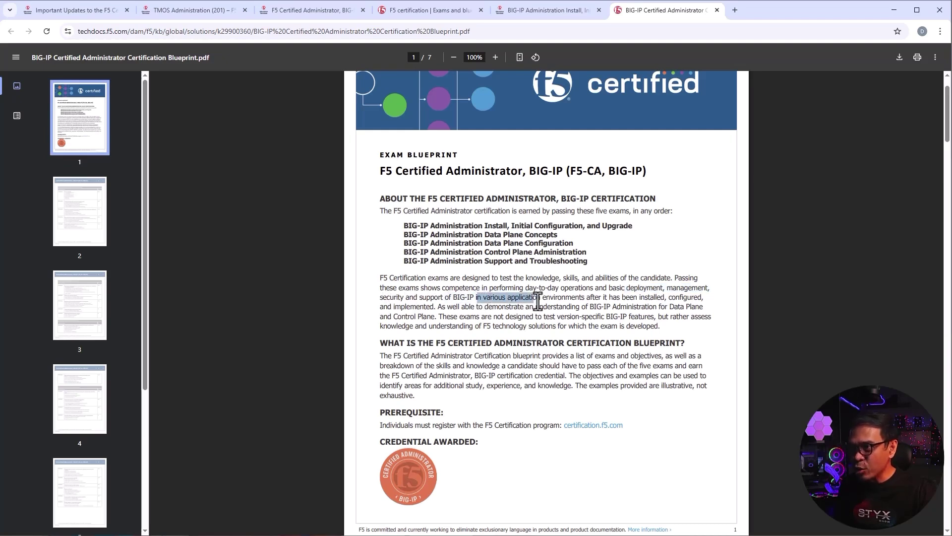
pyautogui.moveTo(555, 301); pyautogui.dragTo(668, 298)
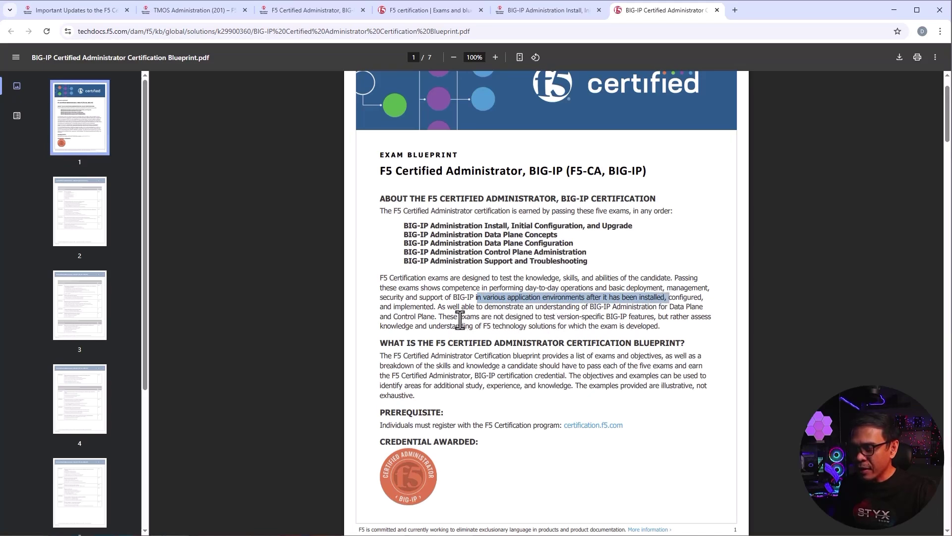
pyautogui.moveTo(439, 316); pyautogui.dragTo(563, 318)
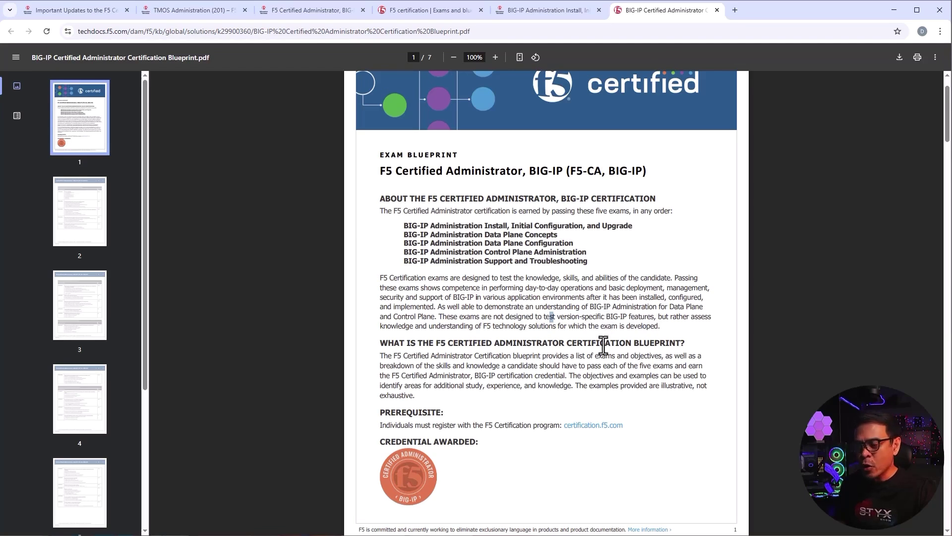
pyautogui.scroll(-1, 603, 345)
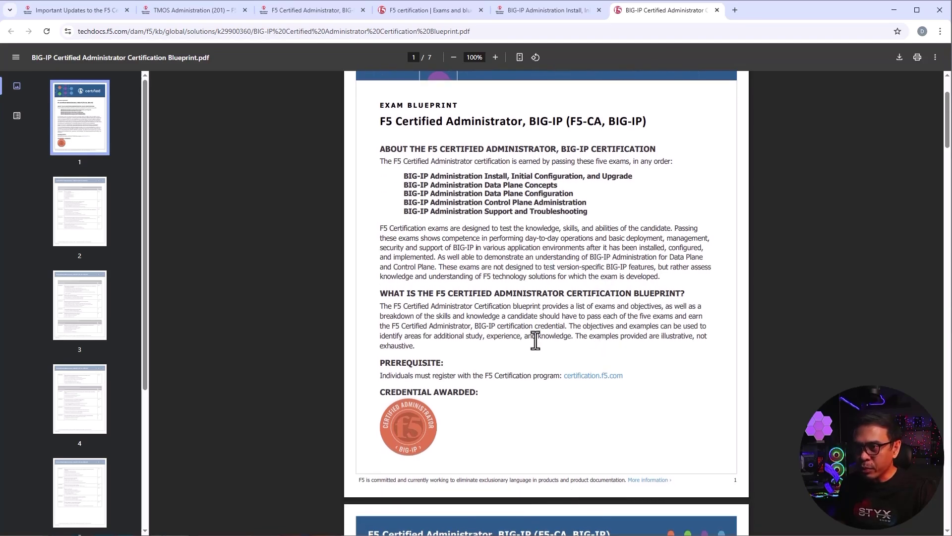
pyautogui.scroll(-1, 535, 340)
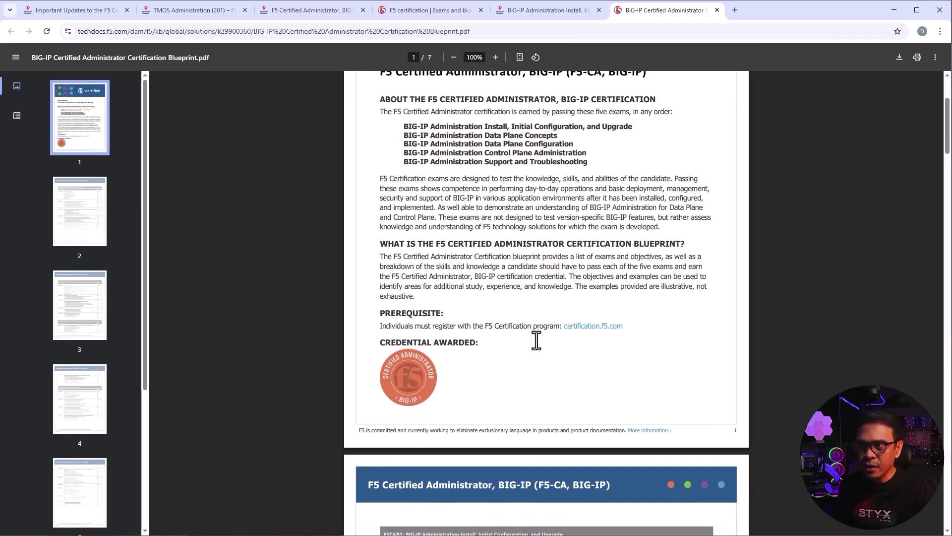
pyautogui.scroll(-1, 533, 329)
pyautogui.scroll(-1, 533, 330)
pyautogui.scroll(-2, 534, 328)
pyautogui.scroll(-1, 535, 329)
pyautogui.scroll(-1, 532, 298)
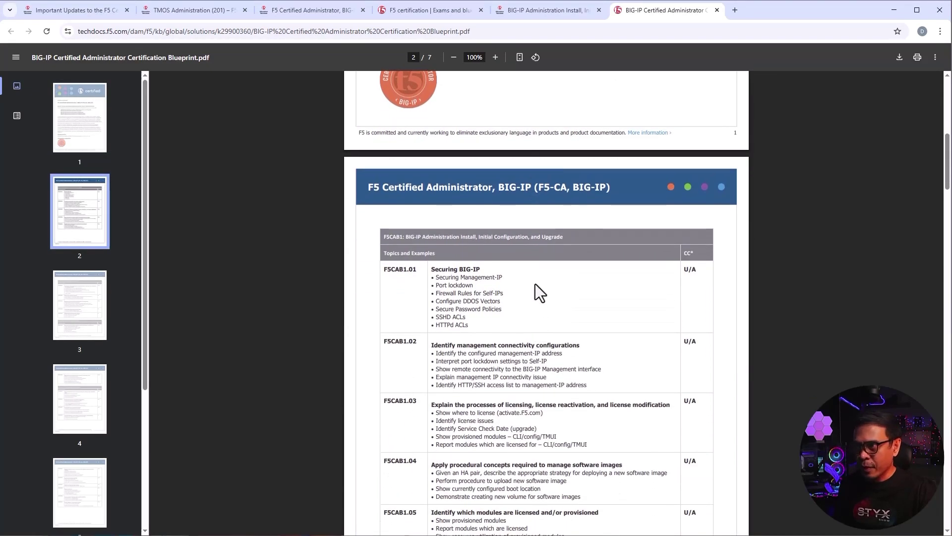
pyautogui.scroll(-1, 538, 290)
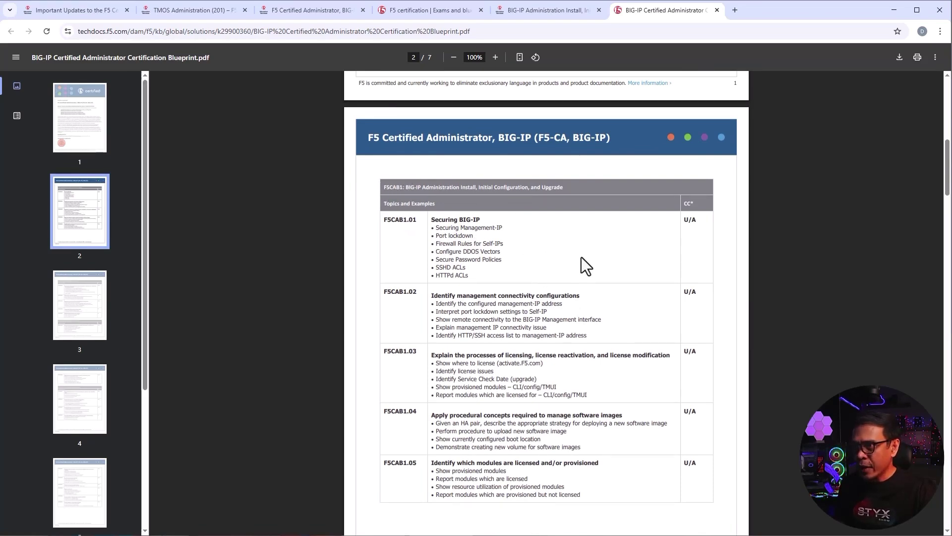
pyautogui.scroll(-1, 582, 257)
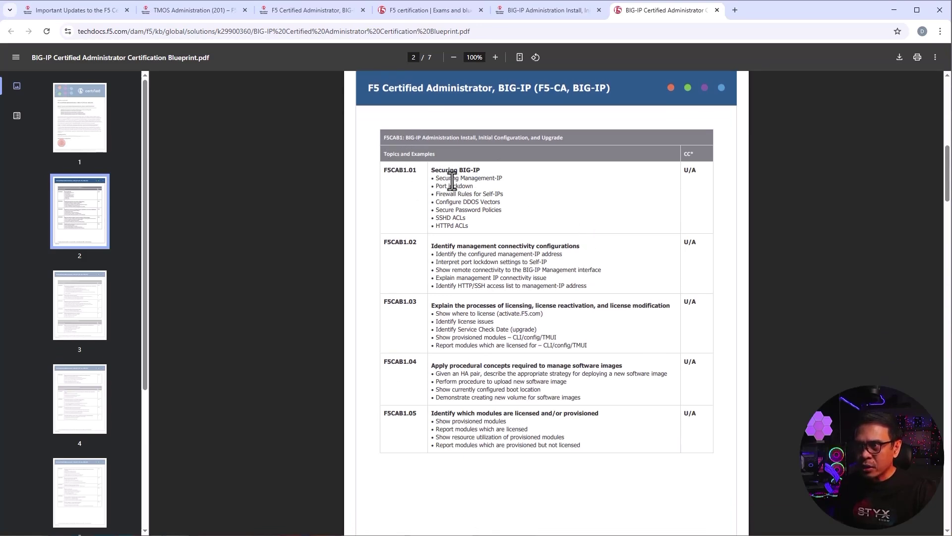
# - Highlight the Securing Management-IP, Configure DDOS Vectors and management connectivity bullets
pyautogui.moveTo(445, 179); pyautogui.dragTo(509, 182)
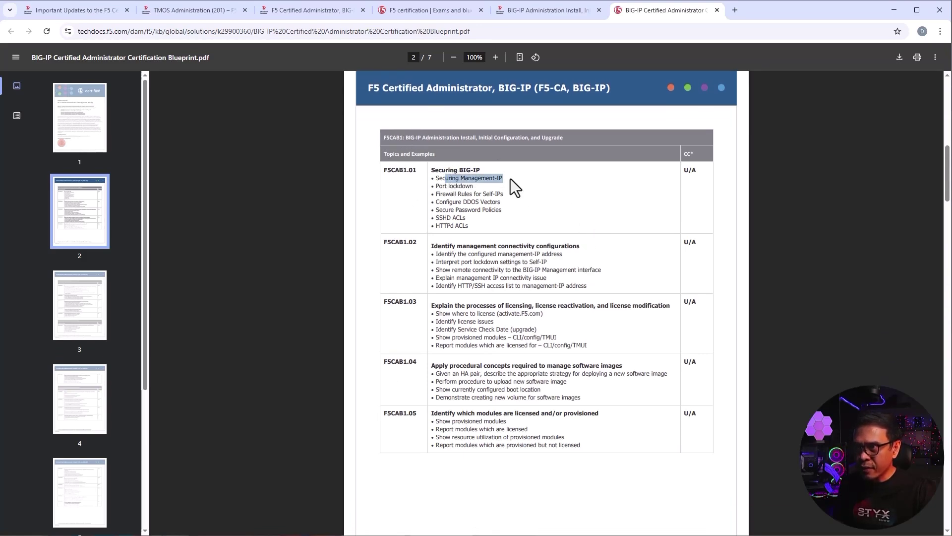
pyautogui.moveTo(450, 201); pyautogui.dragTo(501, 203)
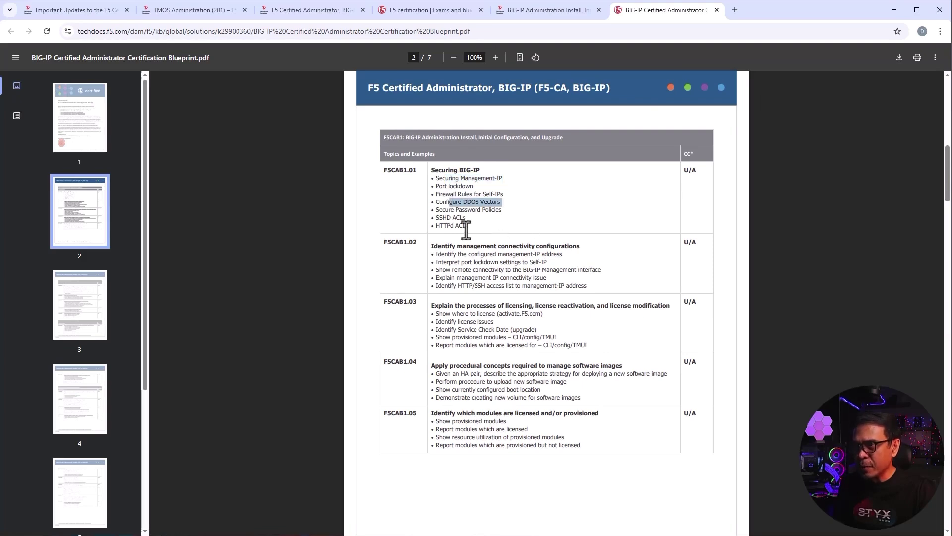
pyautogui.moveTo(435, 218); pyautogui.dragTo(435, 224)
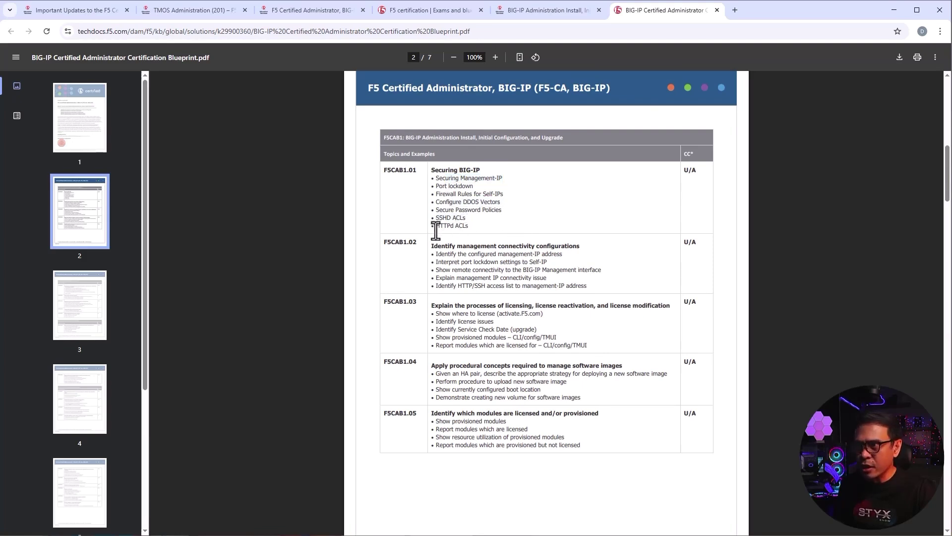
pyautogui.moveTo(461, 256); pyautogui.dragTo(516, 283)
pyautogui.click(502, 280)
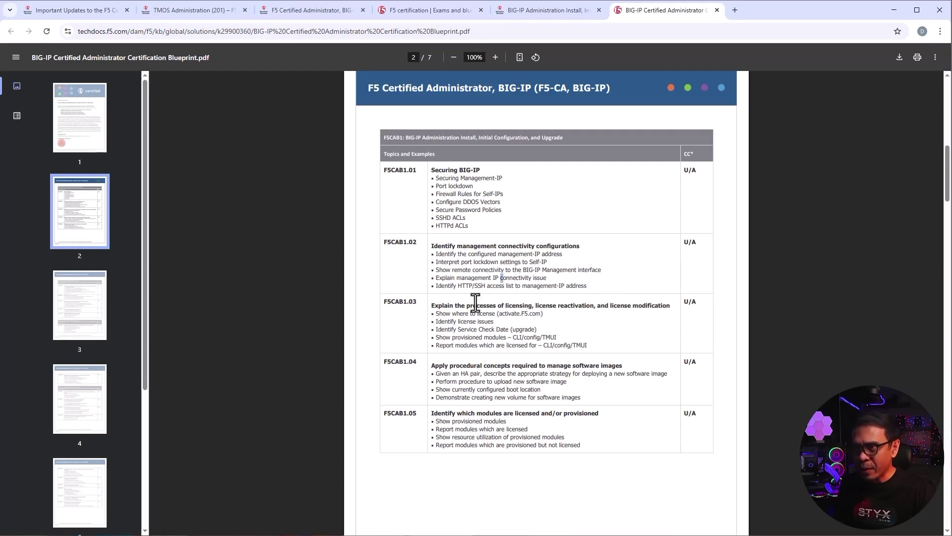
# - Highlight the F5CAB1.03 licensing bullets and the software image management and deployment bullets
pyautogui.moveTo(446, 315); pyautogui.dragTo(589, 351)
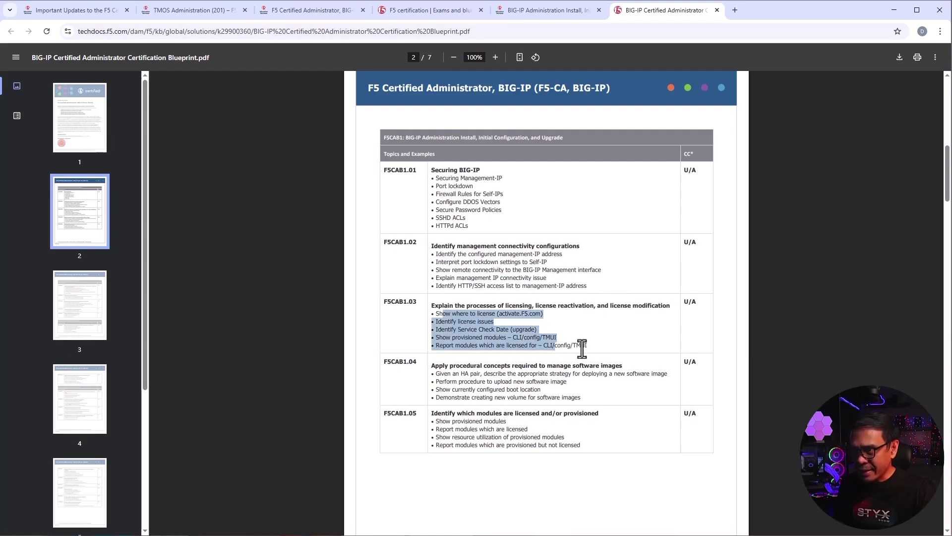
pyautogui.click(614, 355)
pyautogui.scroll(-1, 578, 340)
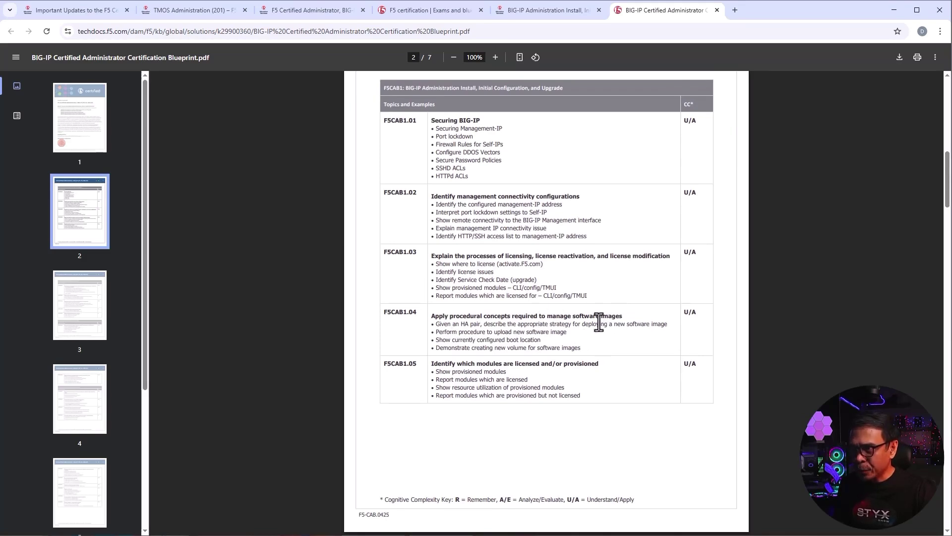
pyautogui.moveTo(549, 316); pyautogui.dragTo(622, 316)
pyautogui.click(611, 349)
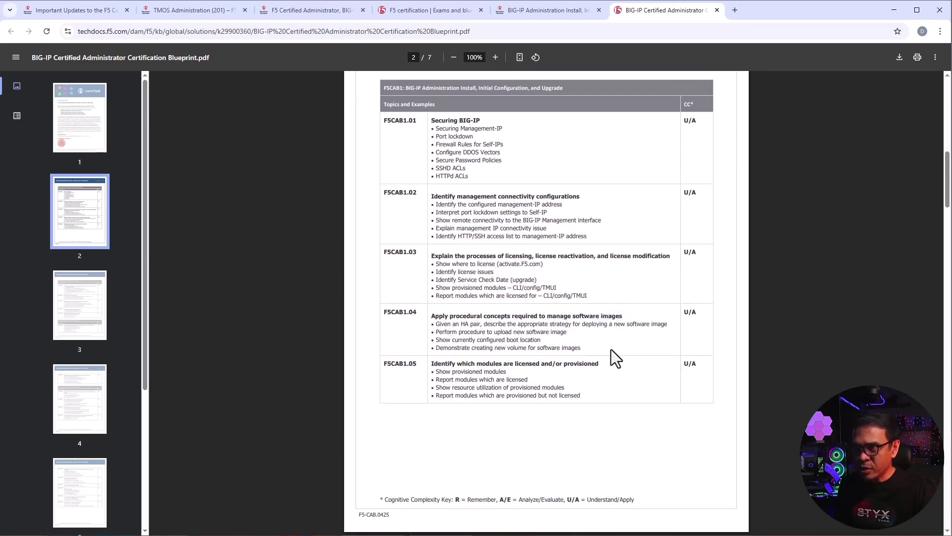
pyautogui.moveTo(492, 332); pyautogui.dragTo(572, 335)
pyautogui.click(569, 337)
pyautogui.scroll(-1, 569, 338)
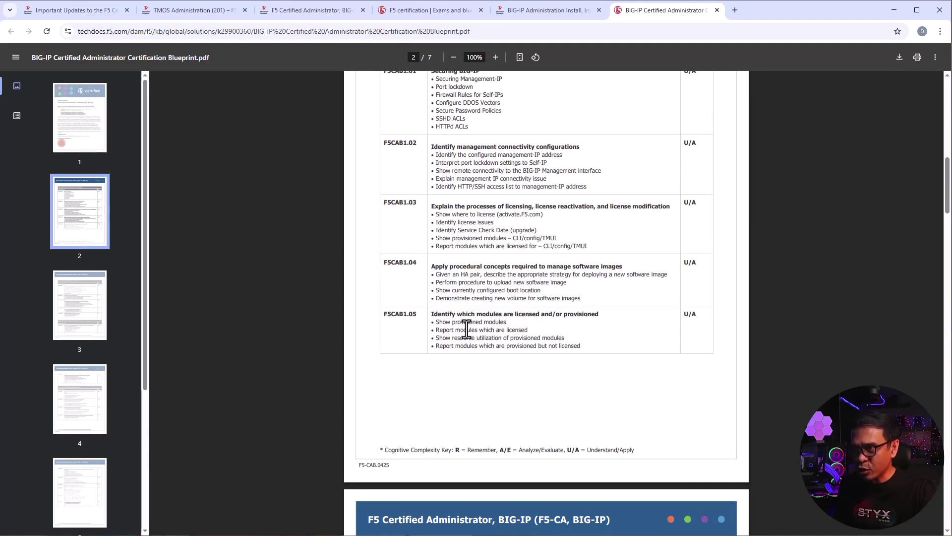
pyautogui.moveTo(466, 328); pyautogui.dragTo(591, 345)
# - Clear the F5CAB1.05 selection and highlight the whole table from Securing BIG-IP
pyautogui.click(617, 362)
pyautogui.scroll(2, 617, 362)
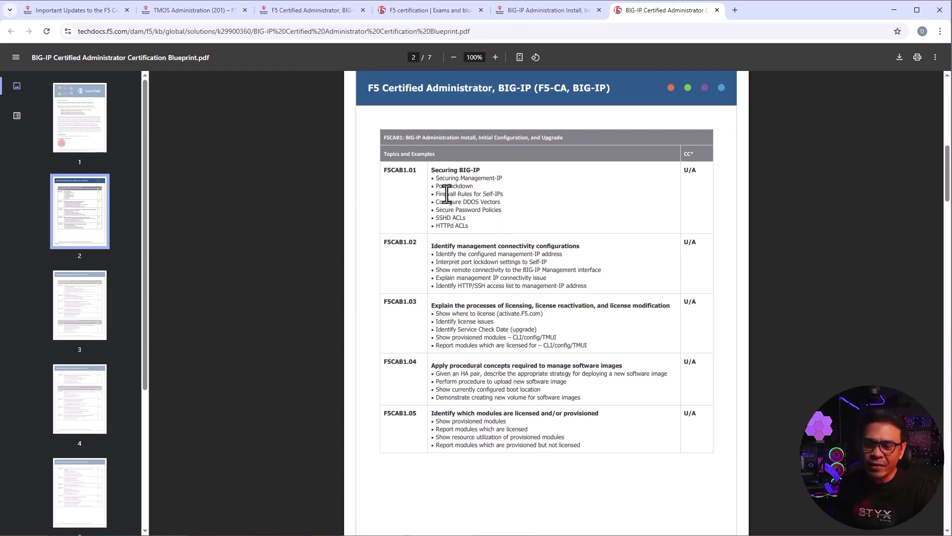
pyautogui.moveTo(438, 175); pyautogui.dragTo(608, 455)
pyautogui.click(608, 455)
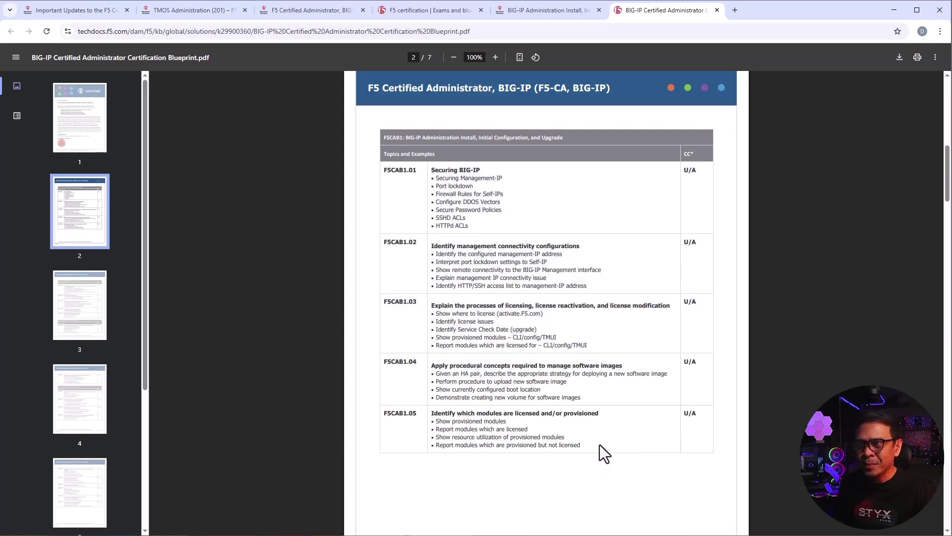
pyautogui.scroll(-1, 585, 436)
pyautogui.scroll(-2, 561, 418)
pyautogui.scroll(-2, 561, 419)
pyautogui.scroll(-2, 561, 418)
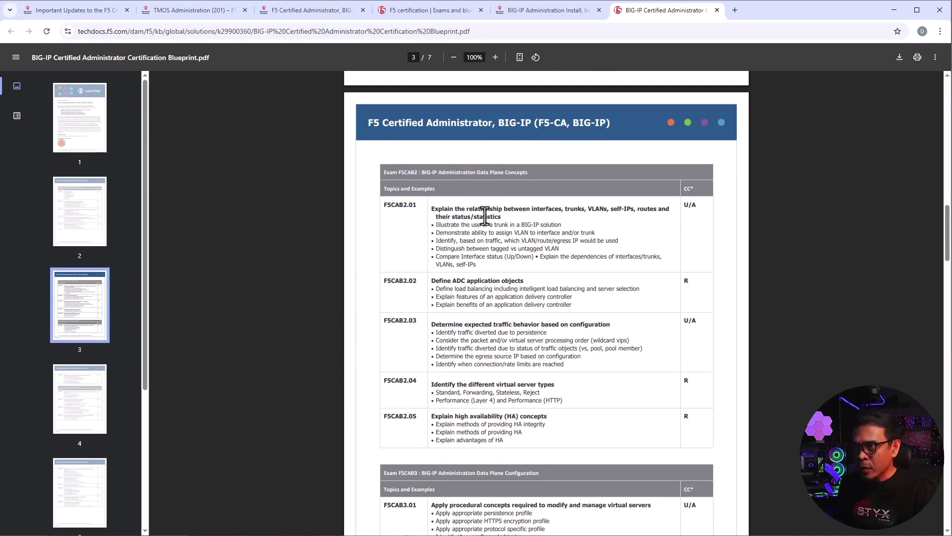
# - Highlight the F5CAB2 interfaces and trunks, load balancing, traffic object status, virtual server types and HA items
pyautogui.moveTo(456, 210); pyautogui.dragTo(565, 210)
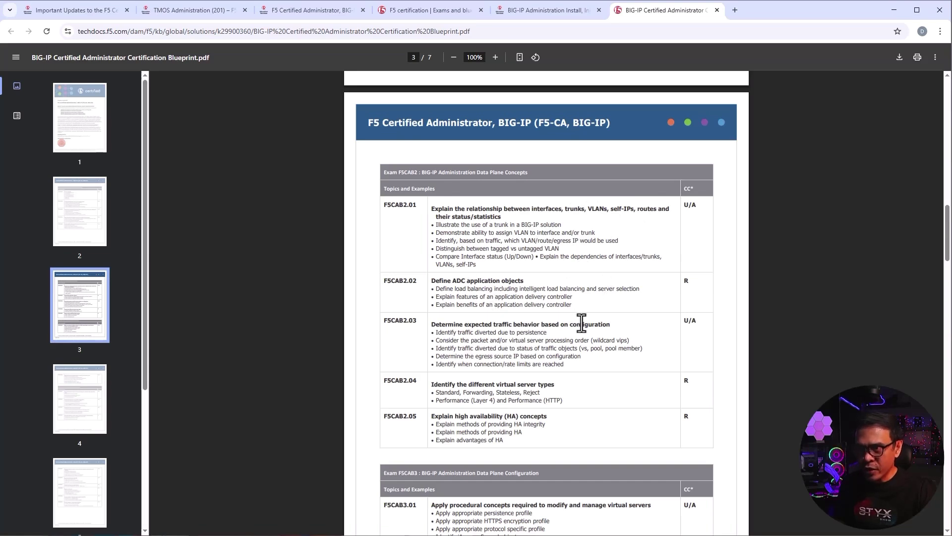
pyautogui.scroll(-1, 581, 321)
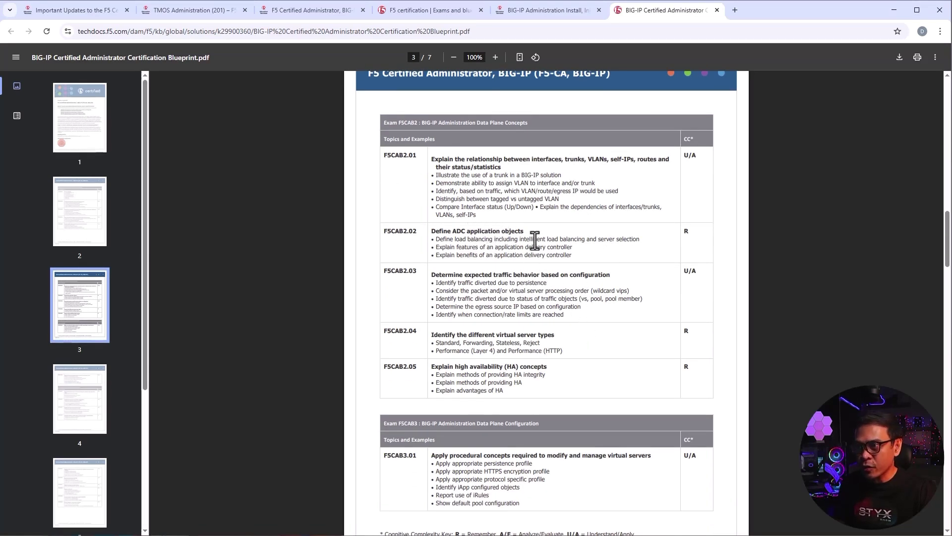
pyautogui.moveTo(456, 239); pyautogui.dragTo(504, 239)
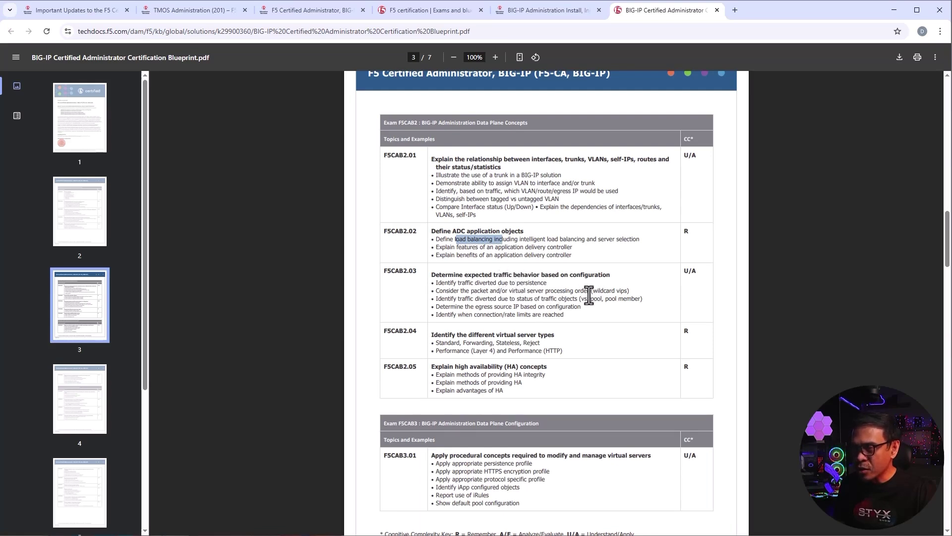
pyautogui.moveTo(579, 299); pyautogui.dragTo(625, 301)
pyautogui.click(559, 311)
pyautogui.scroll(-1, 506, 311)
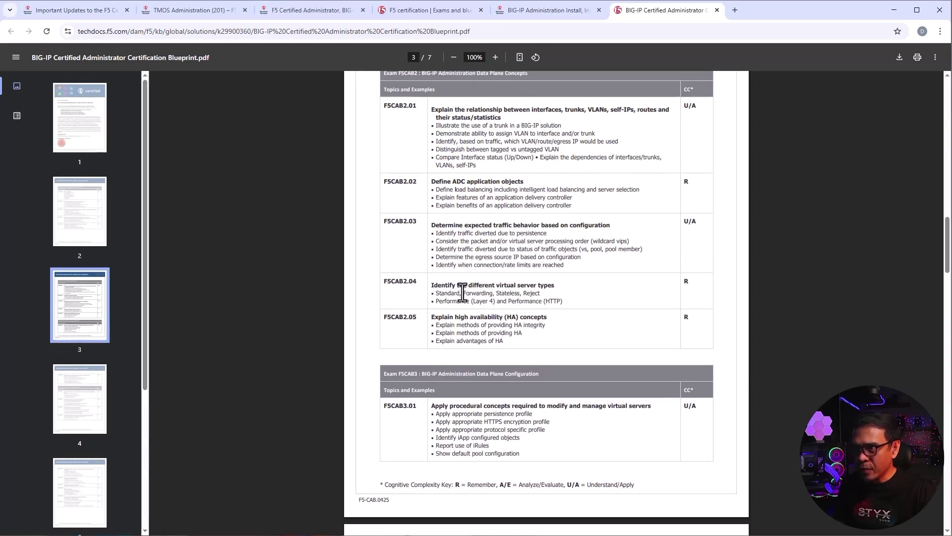
pyautogui.moveTo(456, 285); pyautogui.dragTo(579, 300)
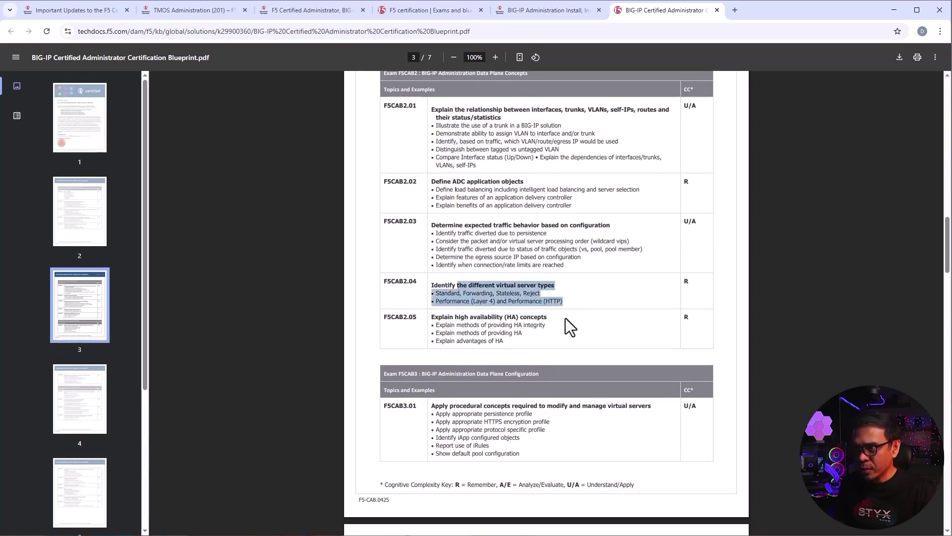
pyautogui.moveTo(455, 317); pyautogui.dragTo(561, 345)
pyautogui.click(562, 346)
pyautogui.scroll(1, 563, 344)
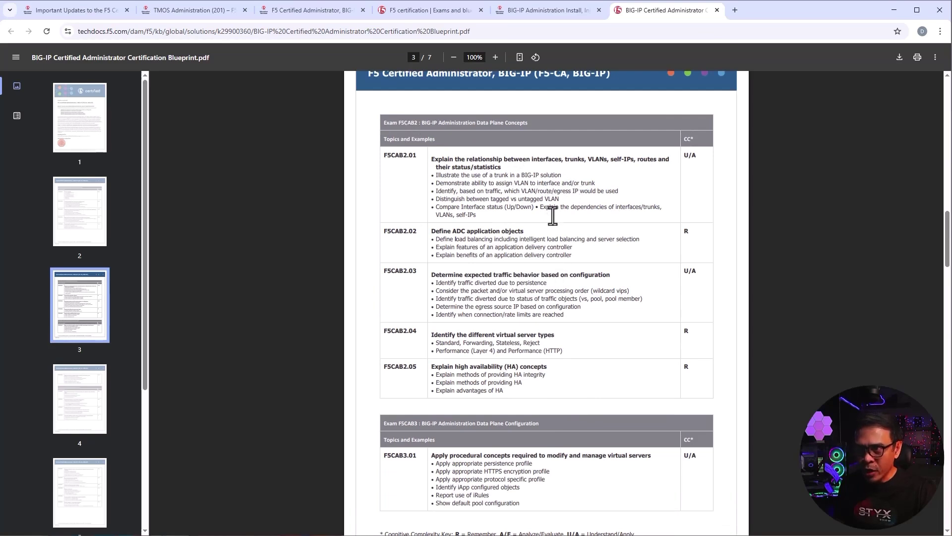
pyautogui.scroll(-1, 521, 279)
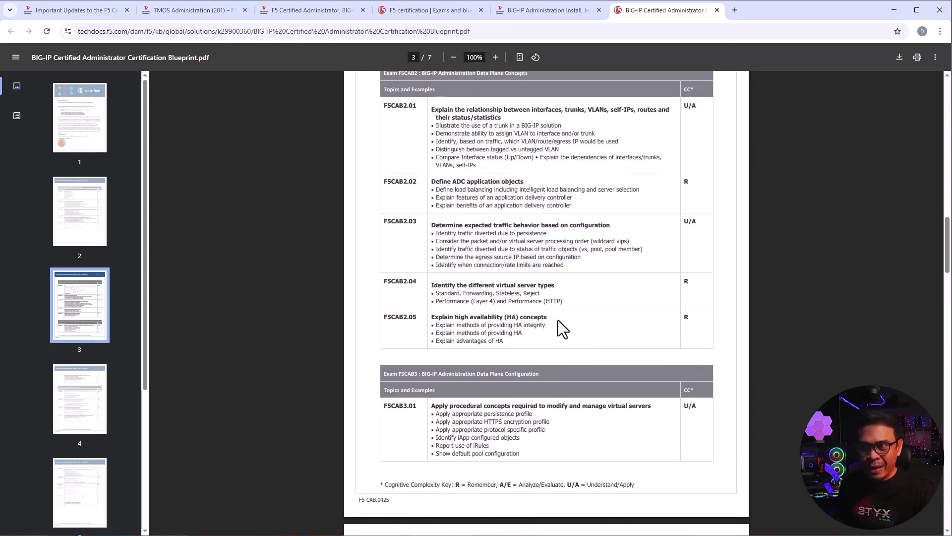
pyautogui.scroll(1, 560, 321)
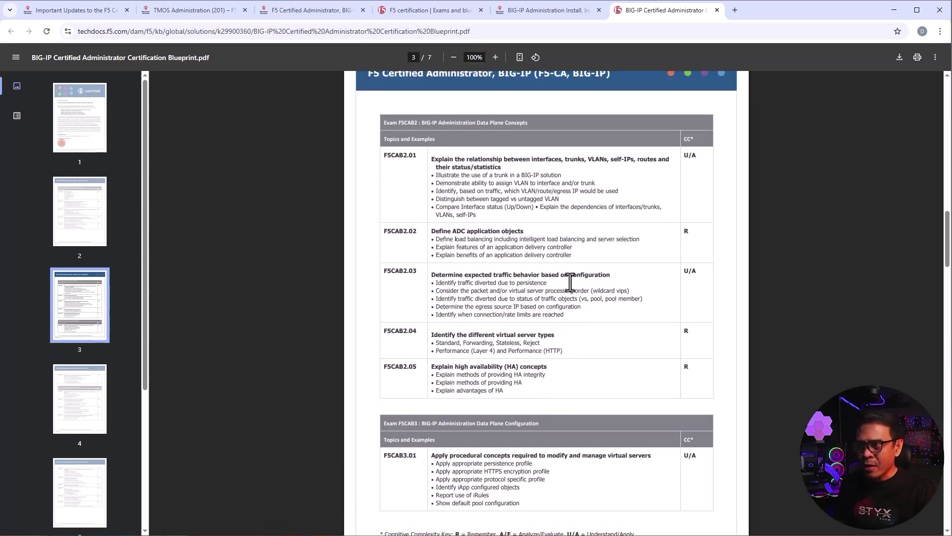
pyautogui.scroll(-1, 571, 279)
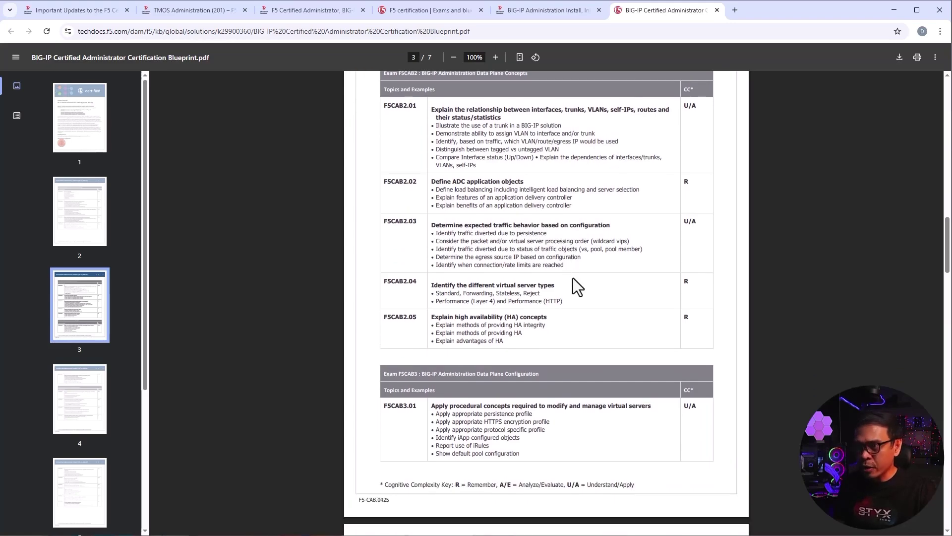
pyautogui.scroll(-1, 574, 277)
pyautogui.scroll(-1, 573, 278)
pyautogui.scroll(-2, 573, 277)
pyautogui.scroll(-1, 572, 277)
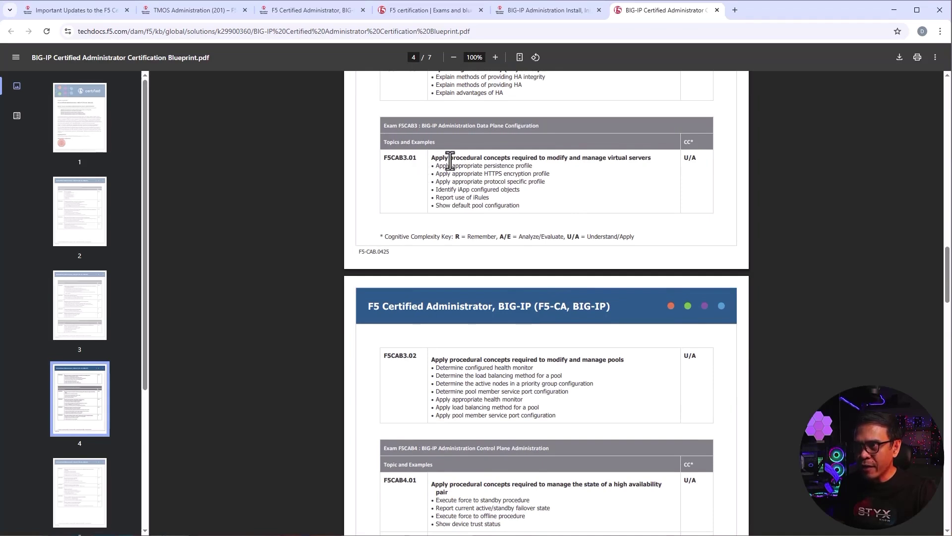
# - Highlight the virtual server profile bullets, the pool bullets, and the persistence and HTTPS profiles
pyautogui.moveTo(450, 160); pyautogui.dragTo(539, 191)
pyautogui.moveTo(446, 366); pyautogui.dragTo(552, 414)
pyautogui.click(585, 346)
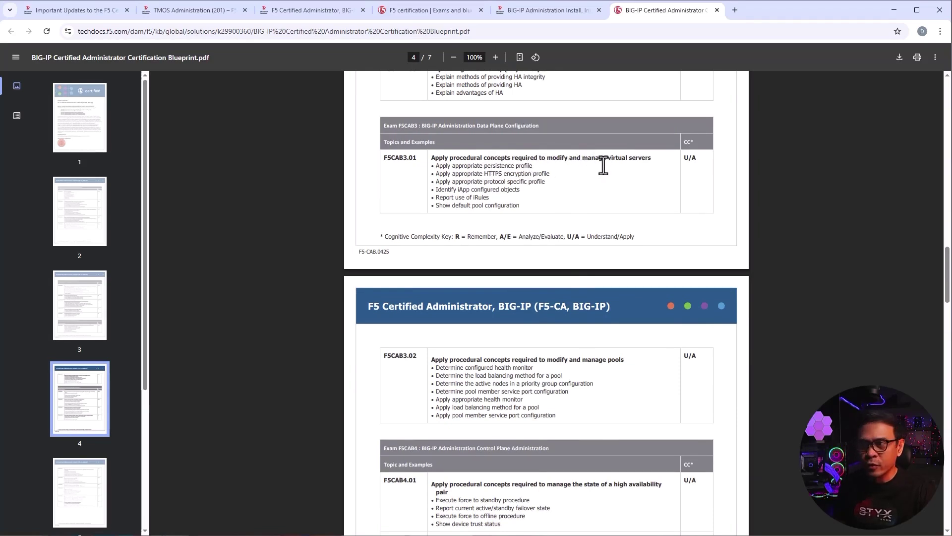
pyautogui.moveTo(481, 169); pyautogui.dragTo(554, 177)
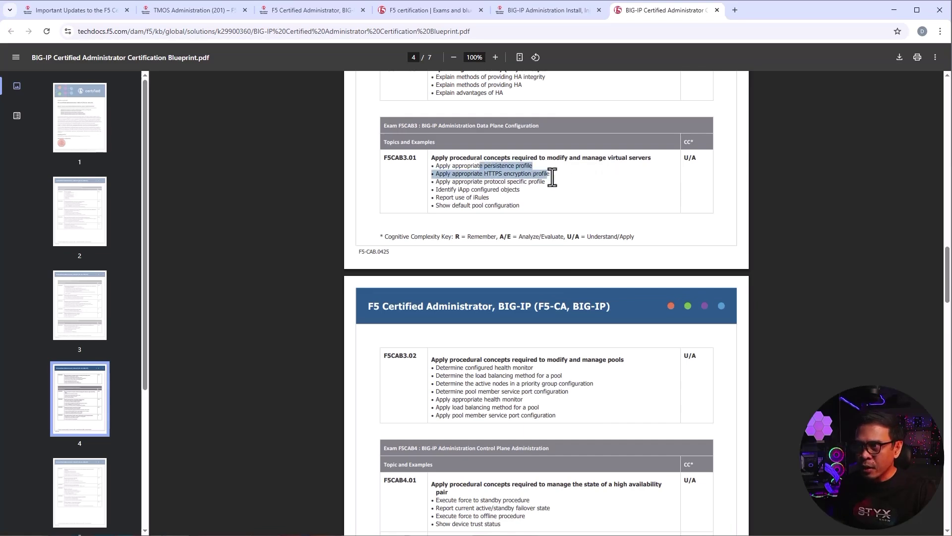
pyautogui.click(538, 177)
pyautogui.moveTo(486, 166); pyautogui.dragTo(540, 176)
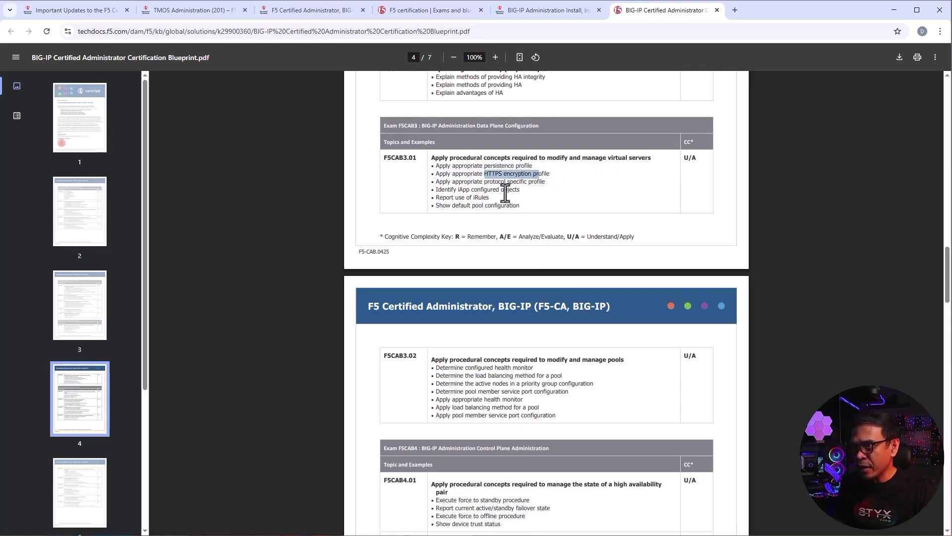
# - Highlight the iApp objects, default pool, manage pools and pool load balancing method items
pyautogui.moveTo(458, 190); pyautogui.dragTo(508, 190)
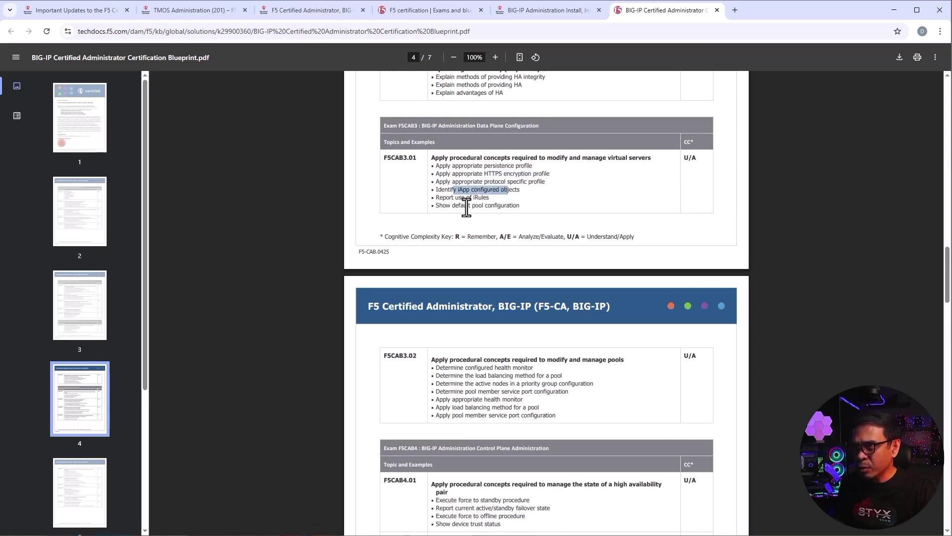
pyautogui.moveTo(461, 206); pyautogui.dragTo(547, 206)
pyautogui.click(487, 372)
pyautogui.scroll(-2, 499, 365)
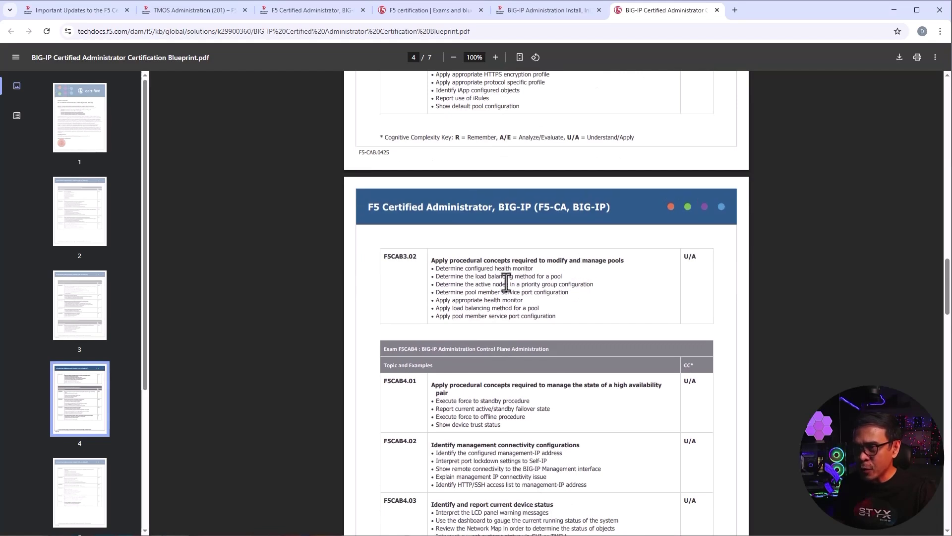
pyautogui.moveTo(488, 269); pyautogui.dragTo(549, 261)
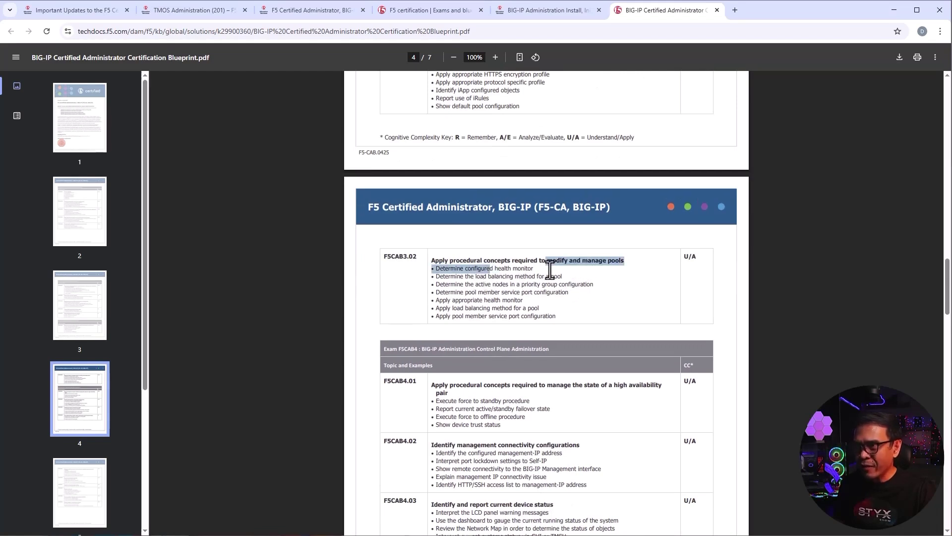
pyautogui.click(484, 276)
pyautogui.moveTo(467, 276); pyautogui.dragTo(556, 282)
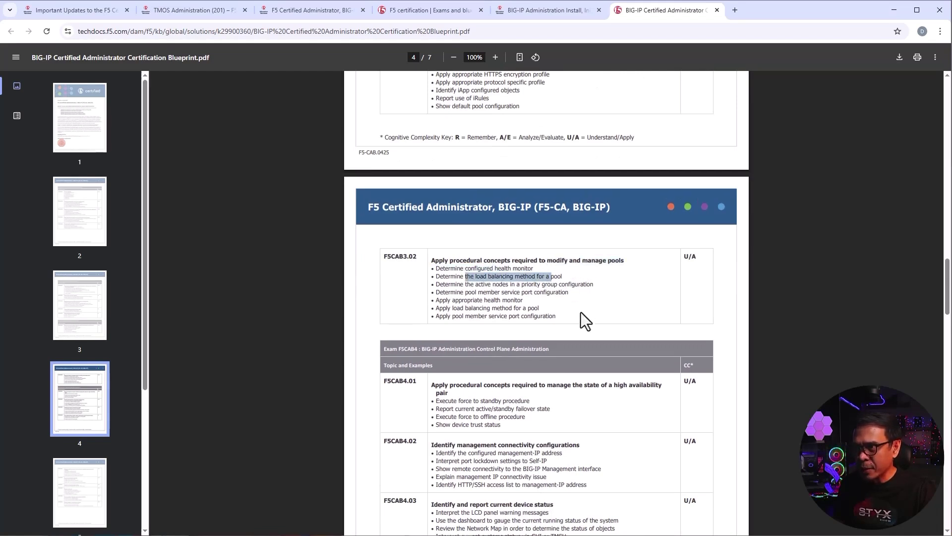
pyautogui.click(476, 291)
pyautogui.scroll(3, 501, 287)
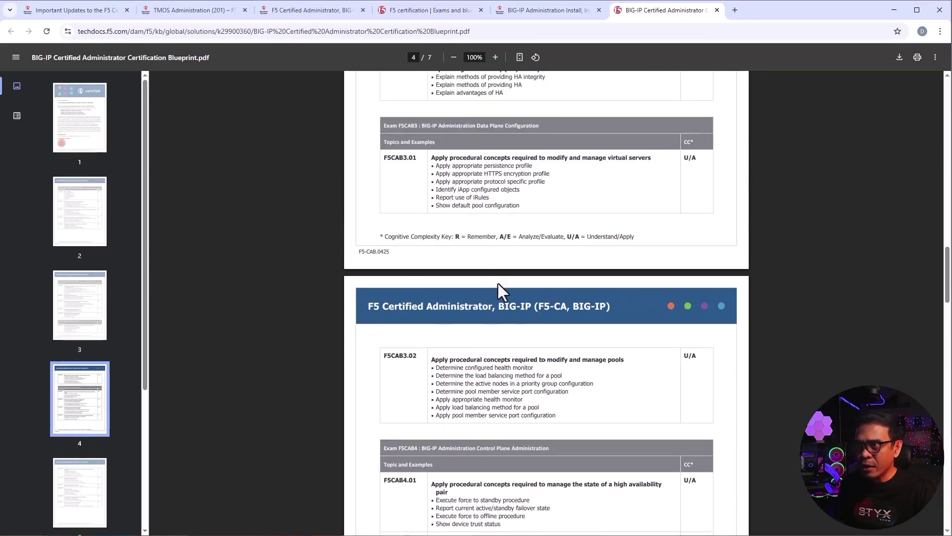
# - Highlight the full F5CAB3.01 virtual server and F5CAB3.02 pool objective lists
pyautogui.moveTo(433, 158); pyautogui.dragTo(551, 208)
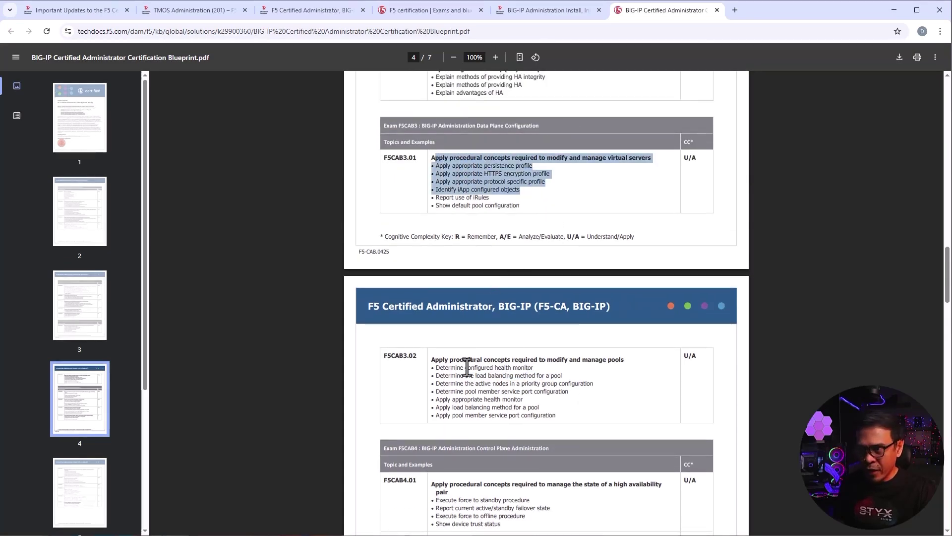
pyautogui.moveTo(444, 359); pyautogui.dragTo(579, 418)
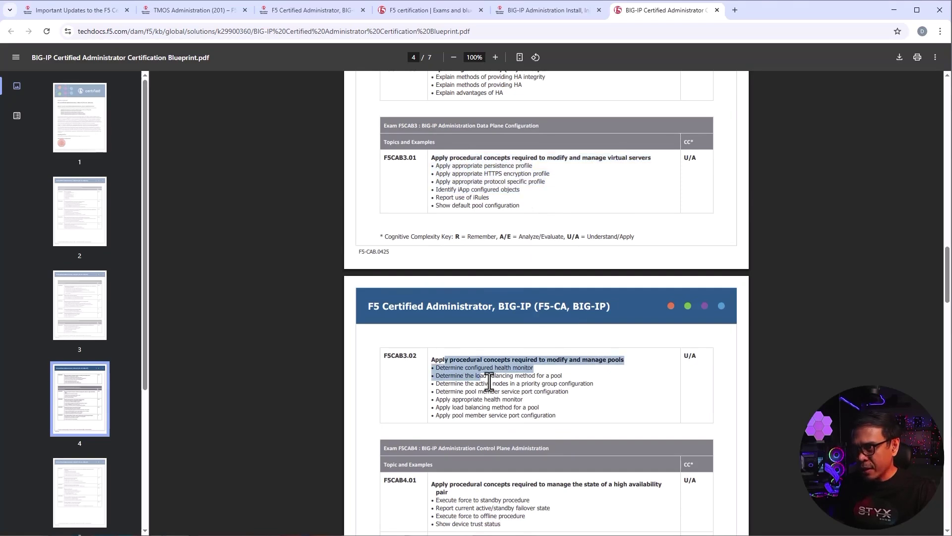
pyautogui.click(572, 402)
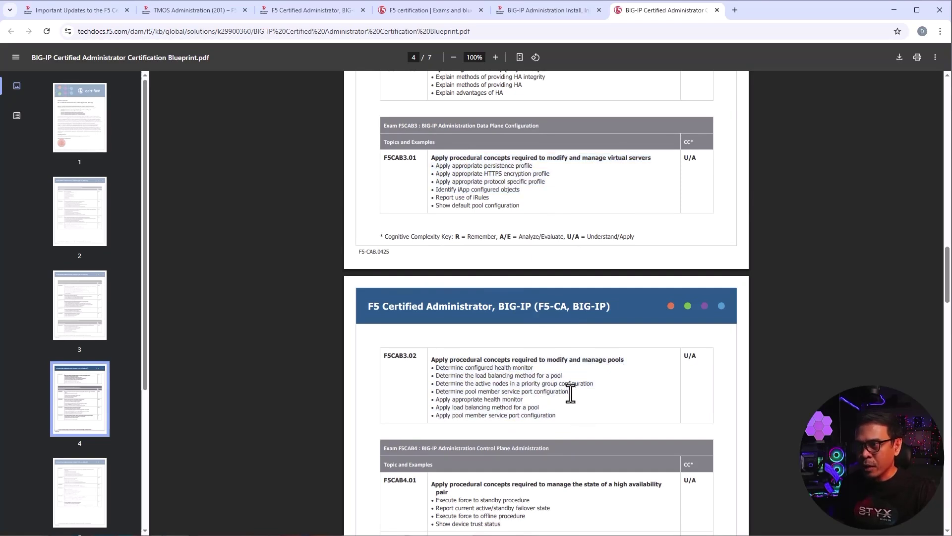
pyautogui.scroll(-1, 570, 394)
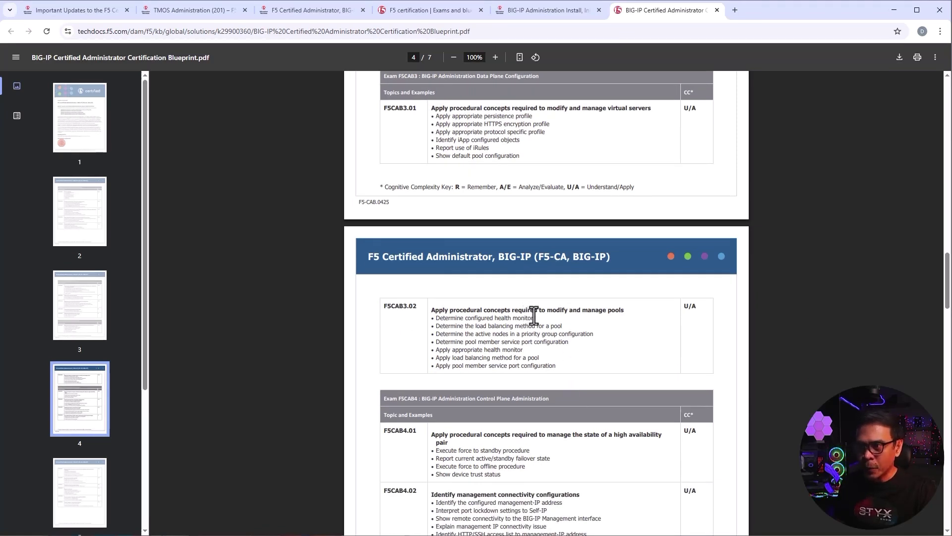
pyautogui.scroll(-1, 535, 316)
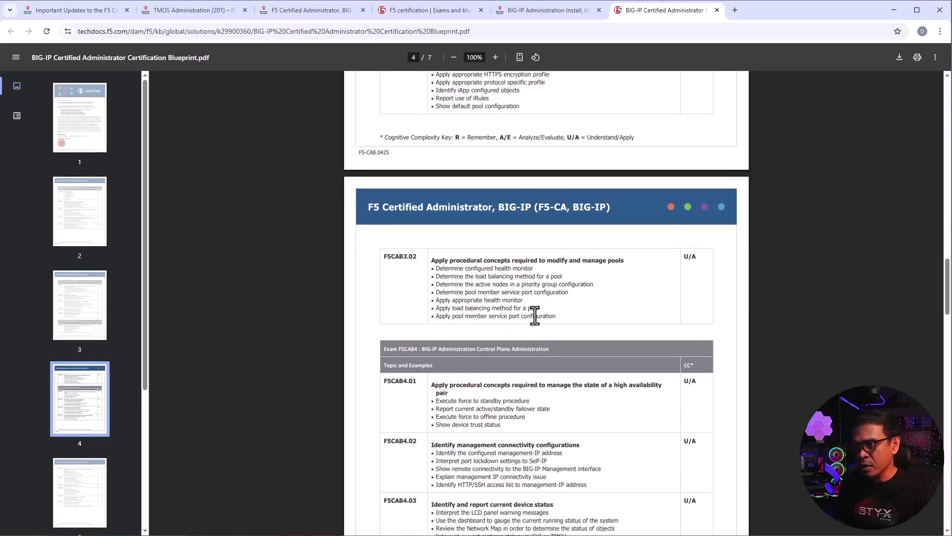
pyautogui.scroll(-1, 536, 315)
pyautogui.scroll(-2, 536, 312)
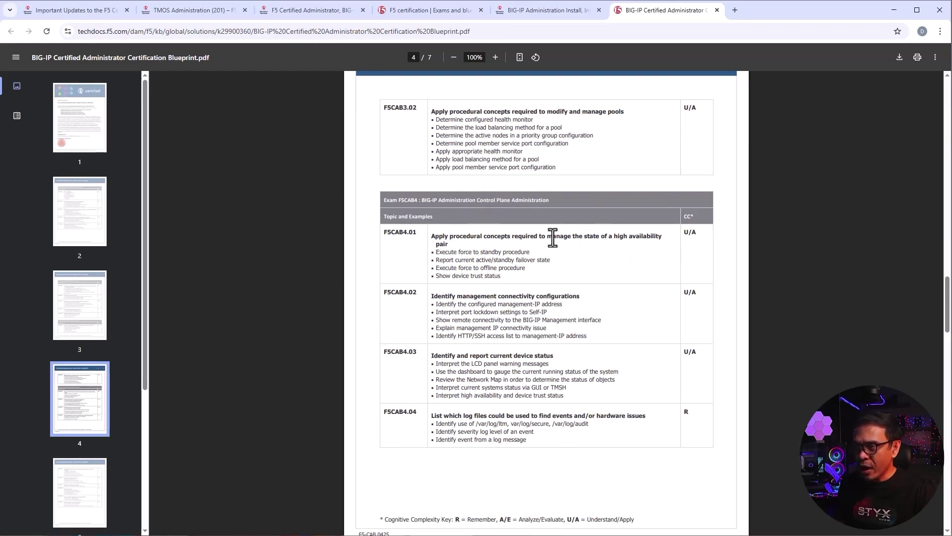
# - Highlight the HA state heading, device trust status, and port lockdown and remote connectivity items
pyautogui.moveTo(539, 237); pyautogui.dragTo(597, 237)
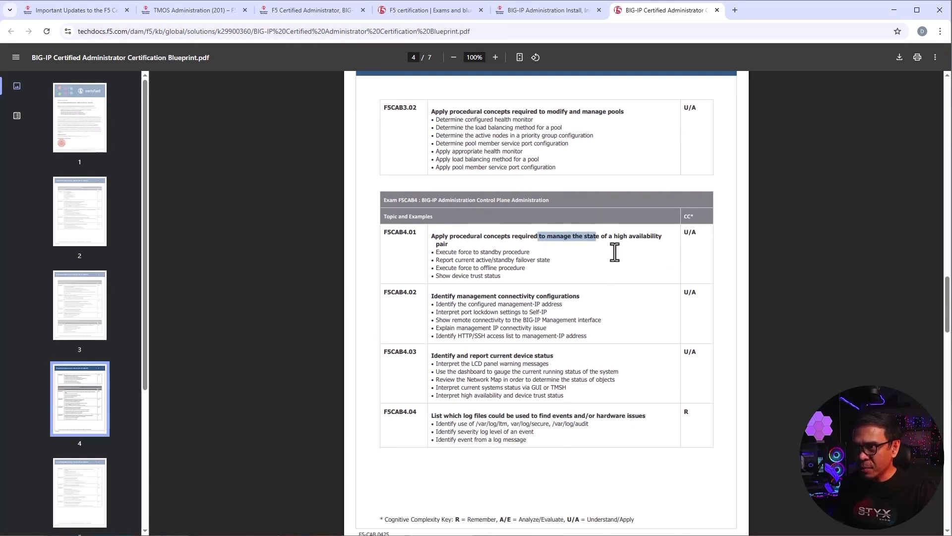
pyautogui.click(550, 279)
pyautogui.moveTo(443, 275)
pyautogui.mouseDown()
pyautogui.moveTo(515, 277)
pyautogui.moveTo(531, 261)
pyautogui.mouseUp()
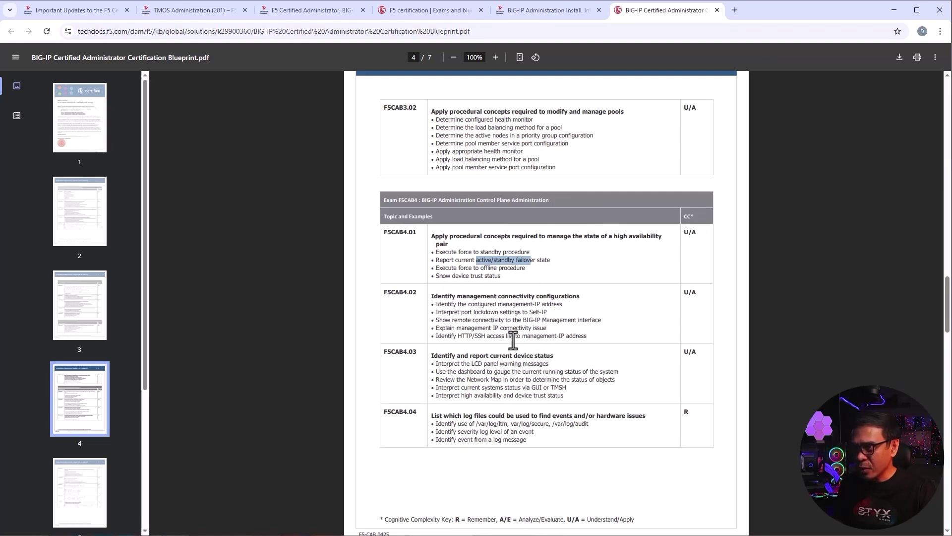
pyautogui.moveTo(447, 311); pyautogui.dragTo(562, 316)
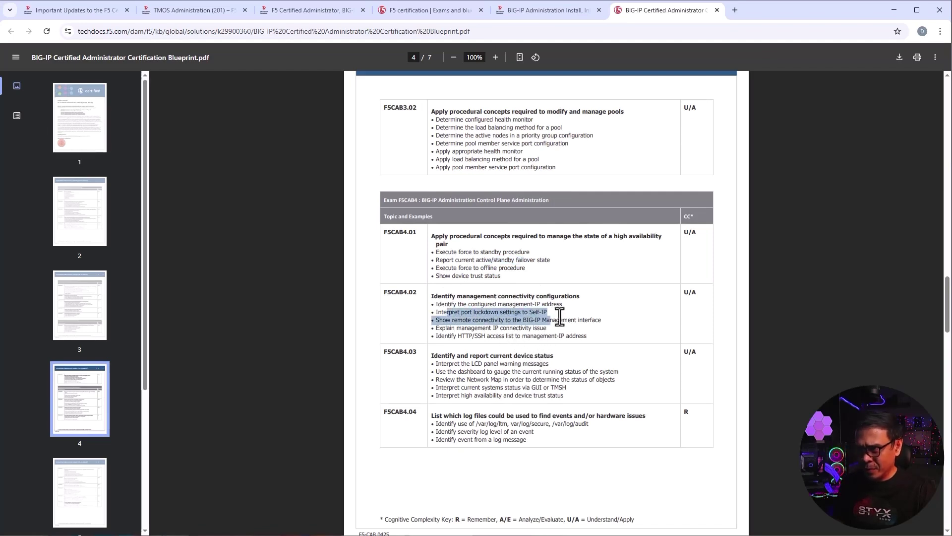
pyautogui.click(599, 320)
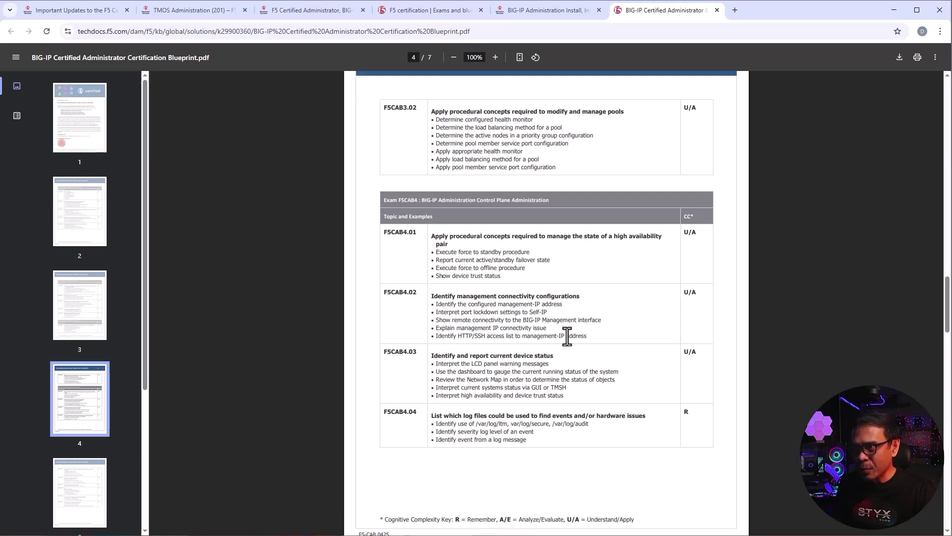
pyautogui.scroll(-1, 487, 318)
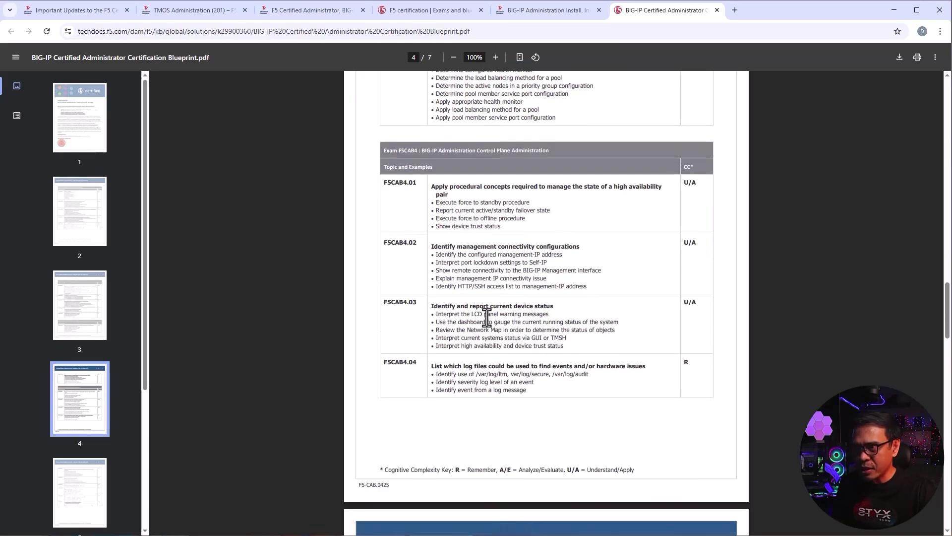
pyautogui.scroll(-1, 488, 317)
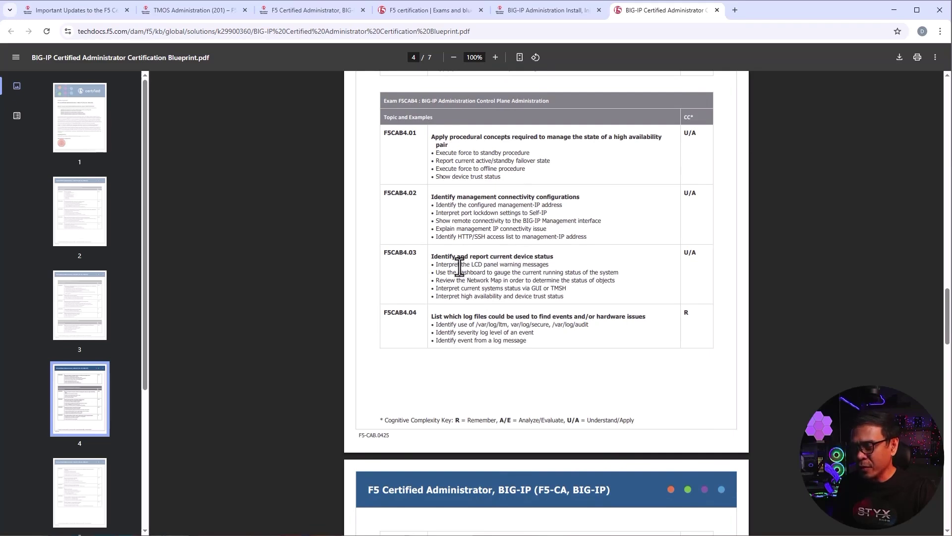
# - Highlight the LCD panel warnings, HA and device trust status, and the /var/log/ltm and /var/log/audit paths
pyautogui.moveTo(462, 264); pyautogui.dragTo(600, 272)
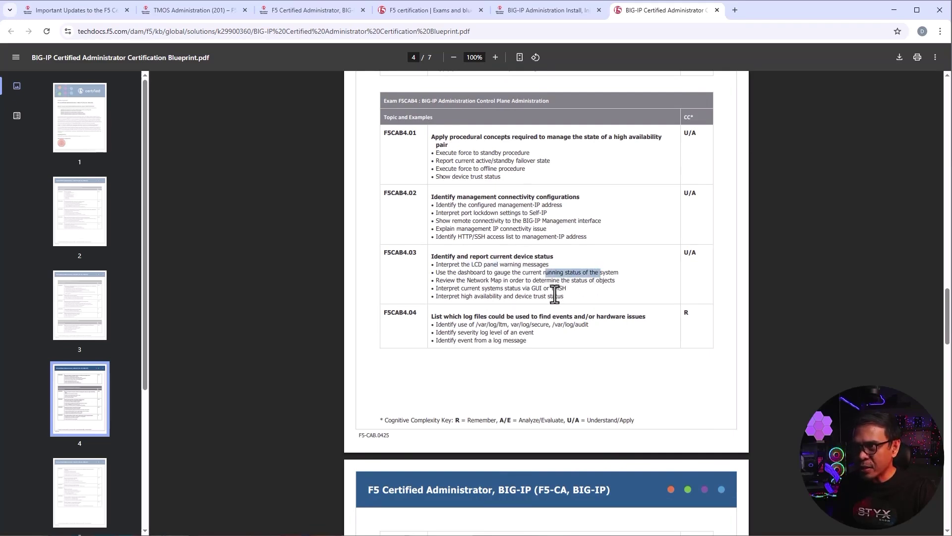
pyautogui.moveTo(455, 296); pyautogui.dragTo(578, 295)
pyautogui.scroll(-1, 574, 299)
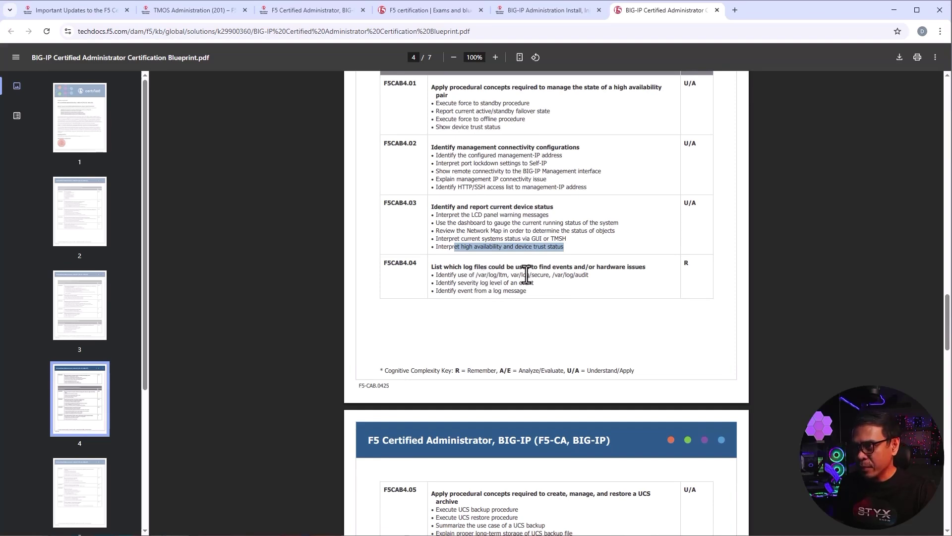
pyautogui.moveTo(475, 276); pyautogui.dragTo(505, 276)
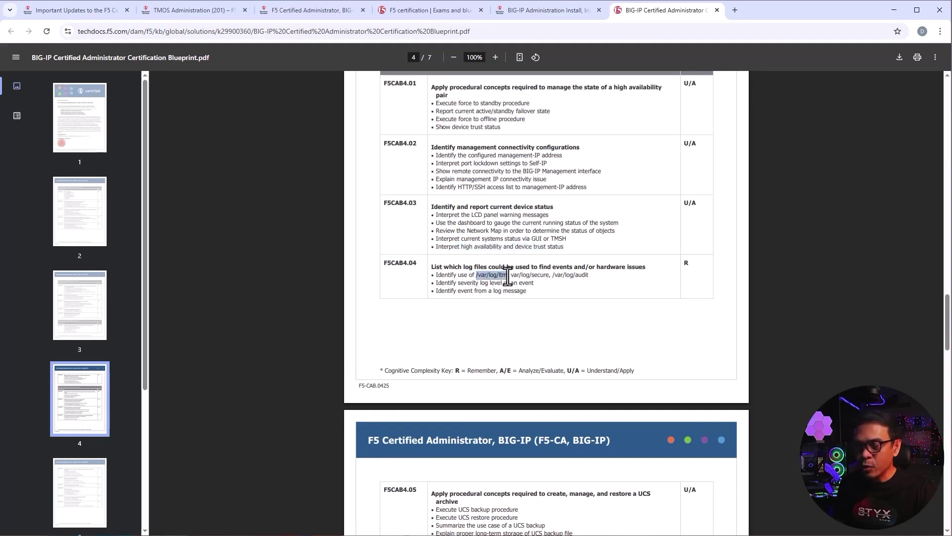
pyautogui.click(550, 276)
pyautogui.moveTo(567, 277); pyautogui.dragTo(590, 275)
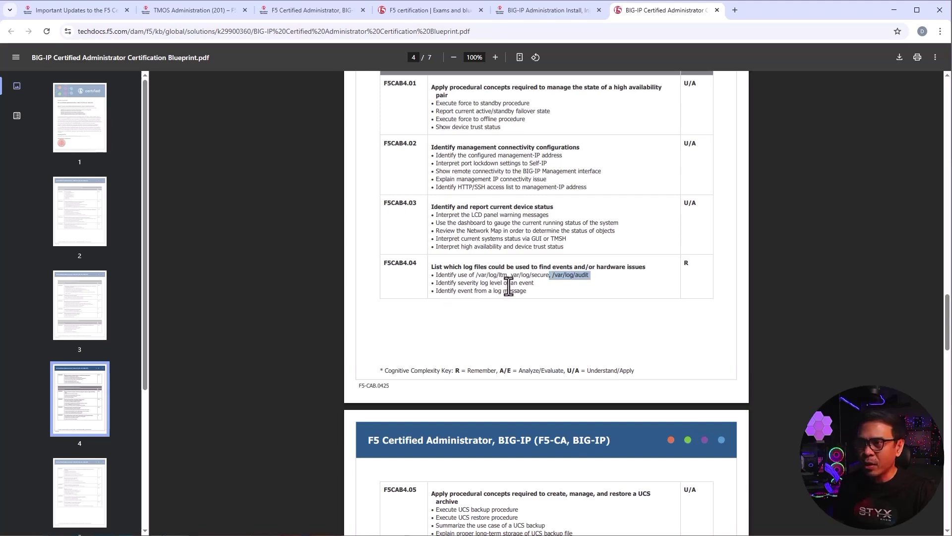
pyautogui.scroll(2, 508, 286)
pyautogui.scroll(1, 508, 287)
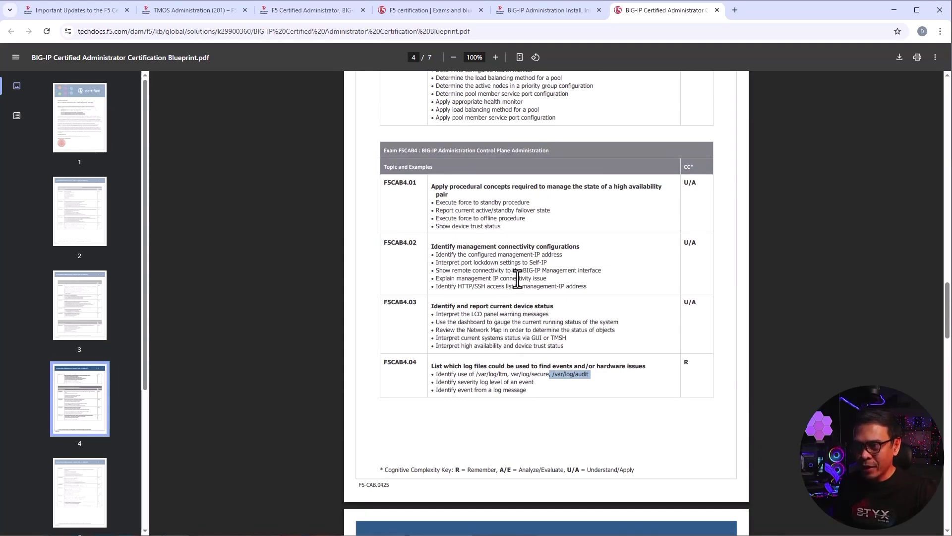
pyautogui.scroll(-1, 518, 279)
pyautogui.scroll(-2, 517, 279)
pyautogui.scroll(-1, 517, 279)
pyautogui.scroll(-1, 517, 280)
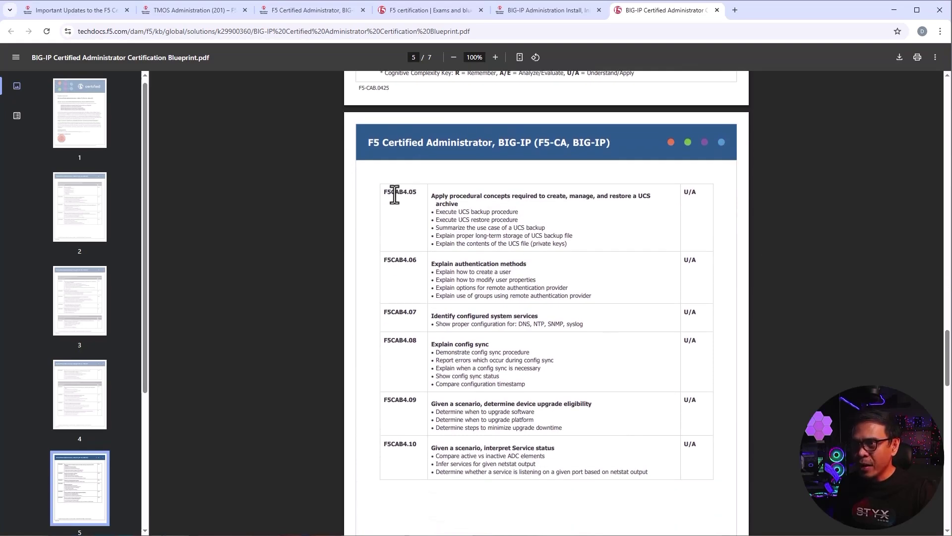
pyautogui.scroll(1, 433, 272)
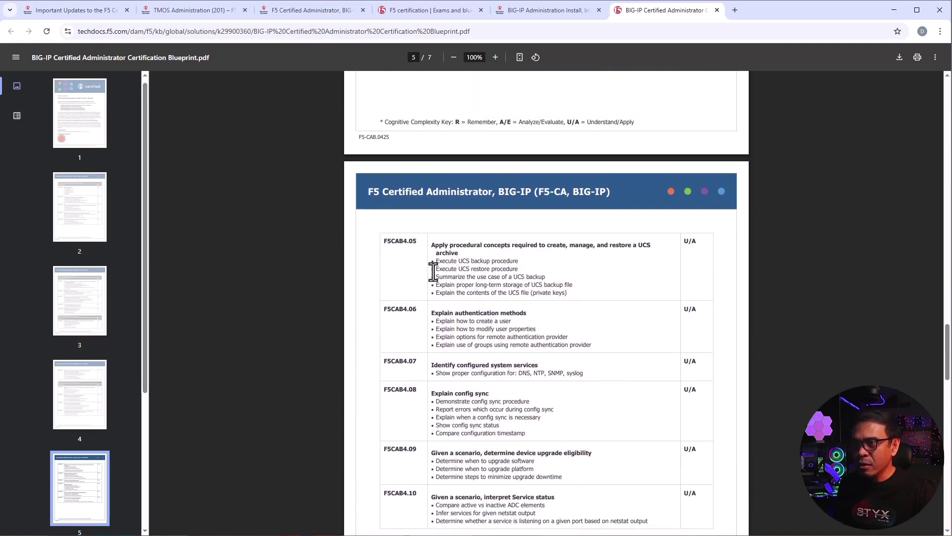
pyautogui.scroll(1, 410, 264)
pyautogui.scroll(2, 399, 244)
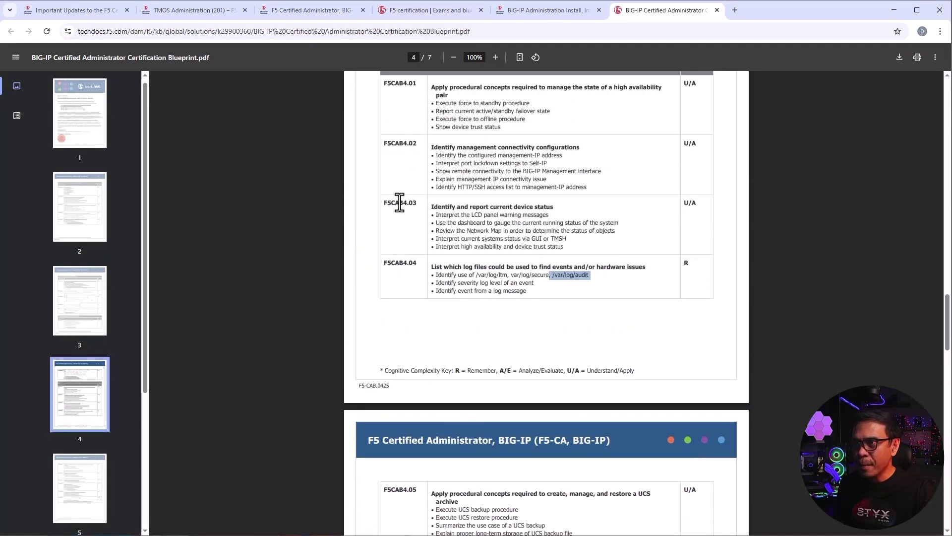
pyautogui.scroll(-3, 399, 208)
pyautogui.scroll(-1, 406, 235)
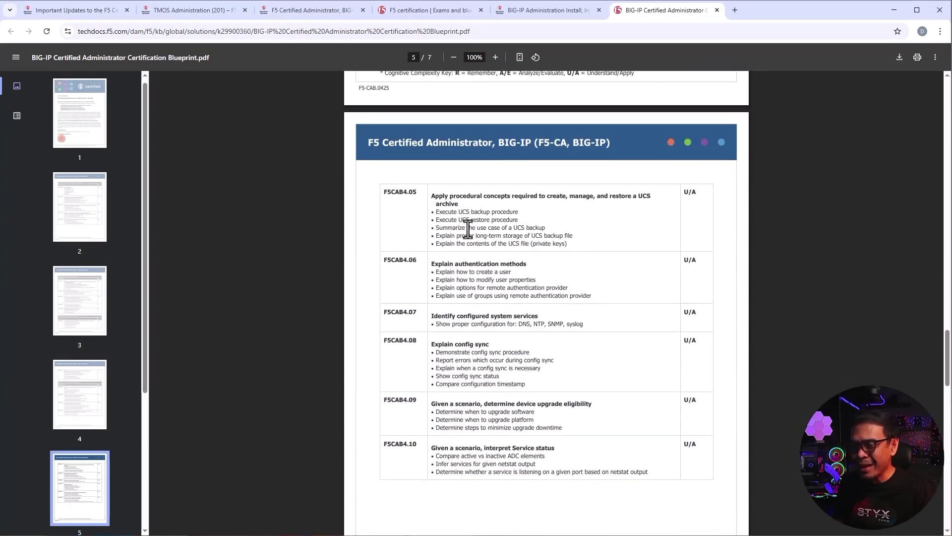
# - Highlight the UCS archive, authentication methods and DNS, NTP, SNMP, syslog configuration items
pyautogui.moveTo(448, 203); pyautogui.dragTo(567, 246)
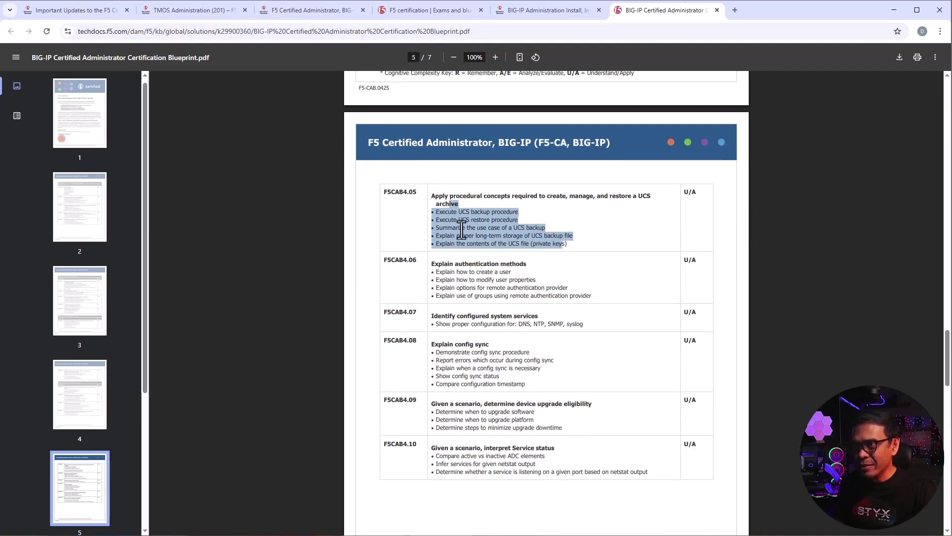
pyautogui.click(461, 271)
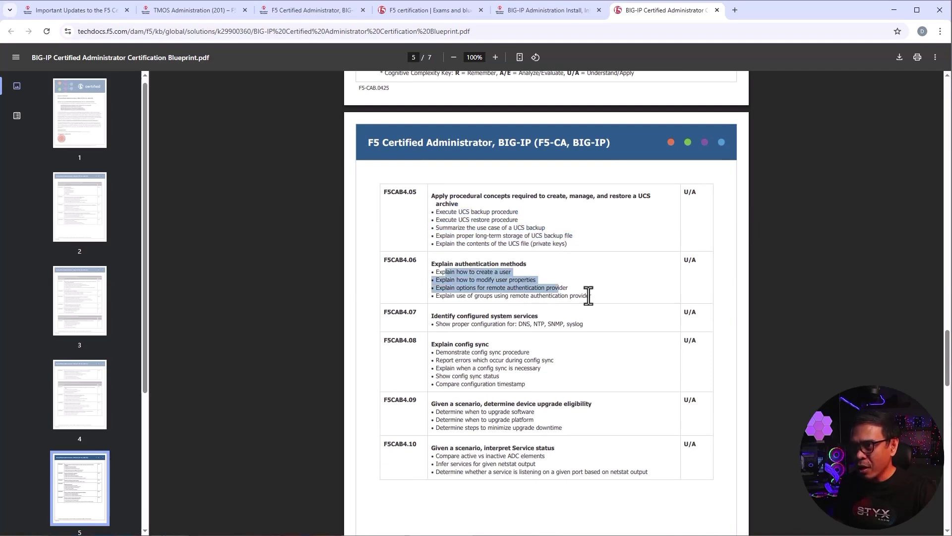
pyautogui.moveTo(459, 272); pyautogui.dragTo(616, 302)
pyautogui.click(467, 323)
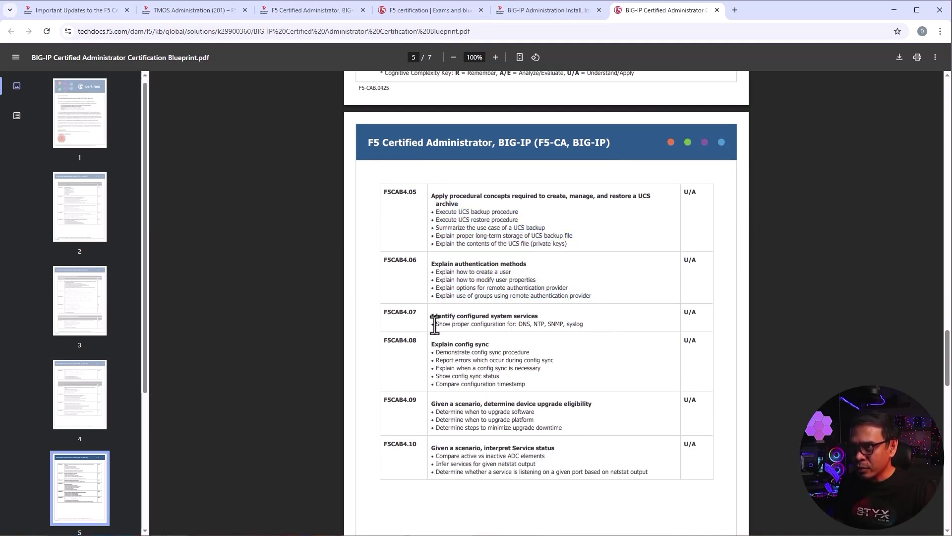
pyautogui.moveTo(433, 324); pyautogui.dragTo(596, 327)
pyautogui.scroll(-1, 496, 360)
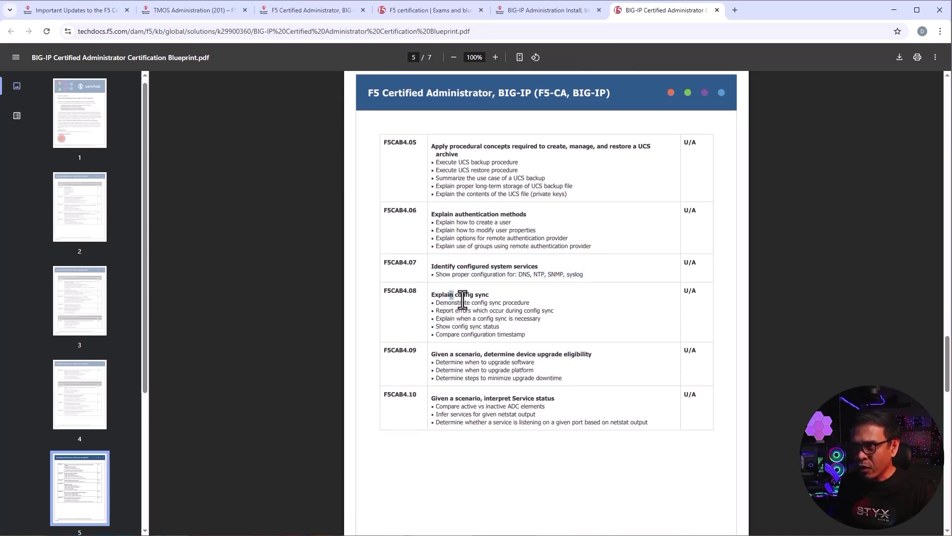
# - Highlight the config sync block and the F5CAB4.10 service status and netstat bullets
pyautogui.moveTo(447, 298)
pyautogui.mouseDown()
pyautogui.moveTo(549, 335)
pyautogui.moveTo(549, 355)
pyautogui.mouseUp()
pyautogui.click(497, 360)
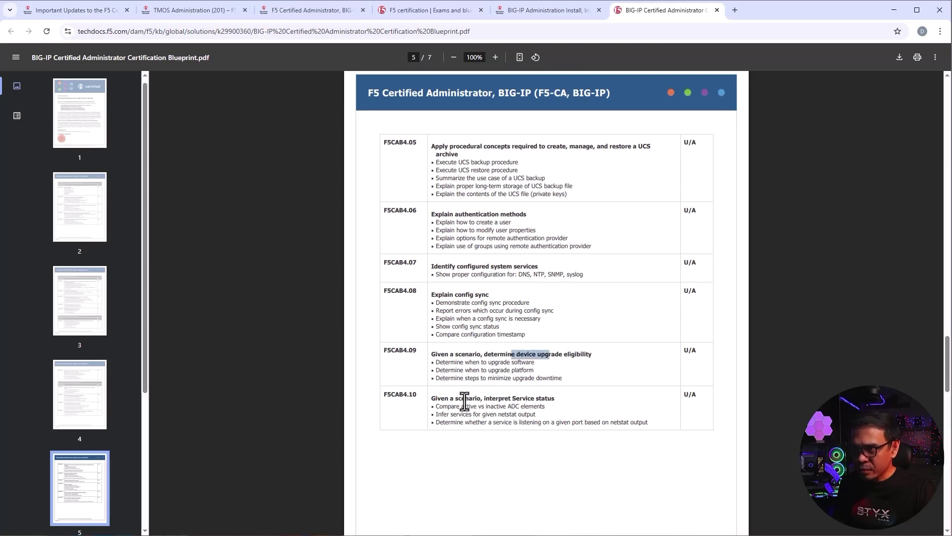
pyautogui.moveTo(461, 398); pyautogui.dragTo(562, 421)
pyautogui.click(520, 421)
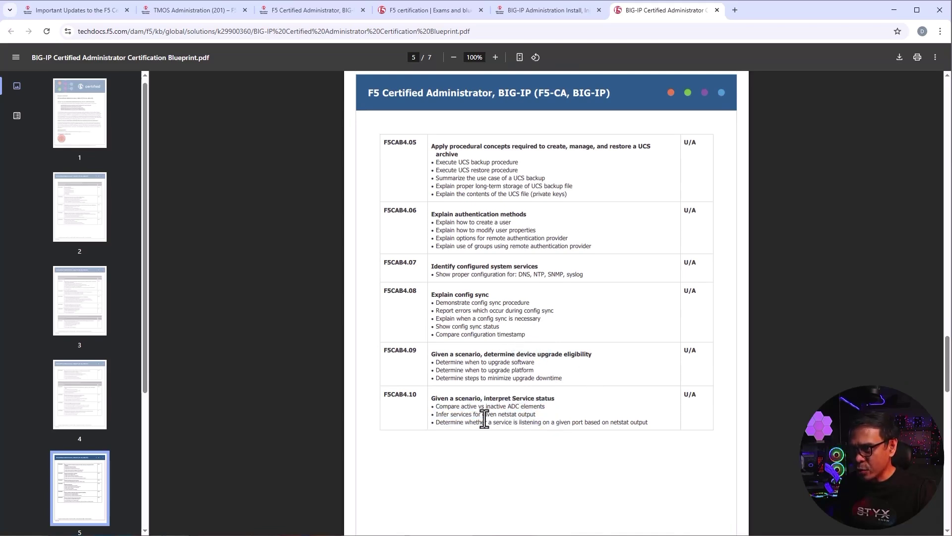
pyautogui.scroll(-1, 498, 402)
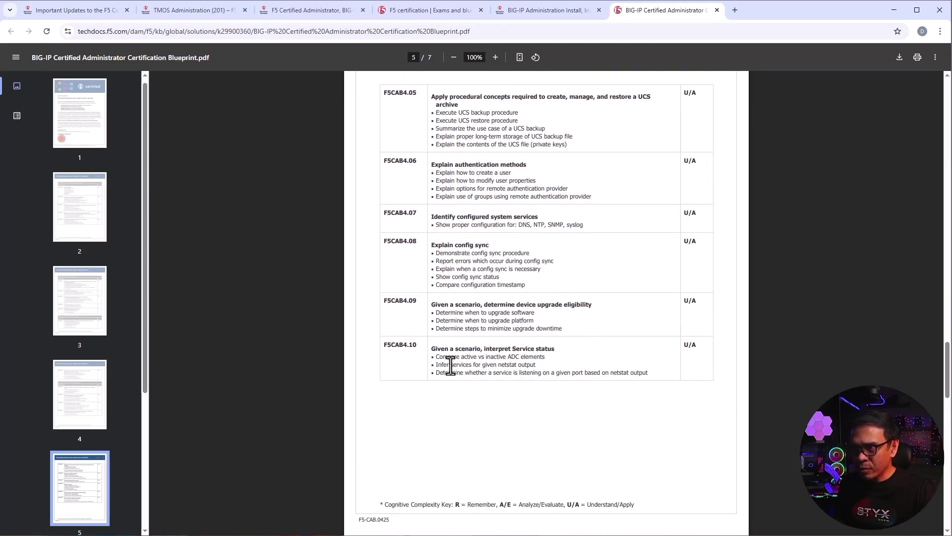
pyautogui.moveTo(449, 365); pyautogui.dragTo(661, 377)
pyautogui.click(497, 382)
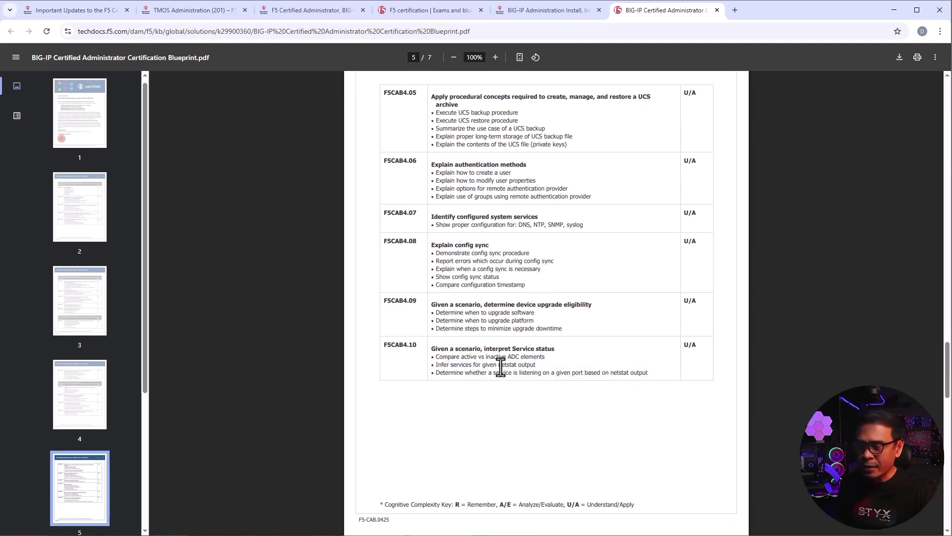
pyautogui.scroll(3, 501, 367)
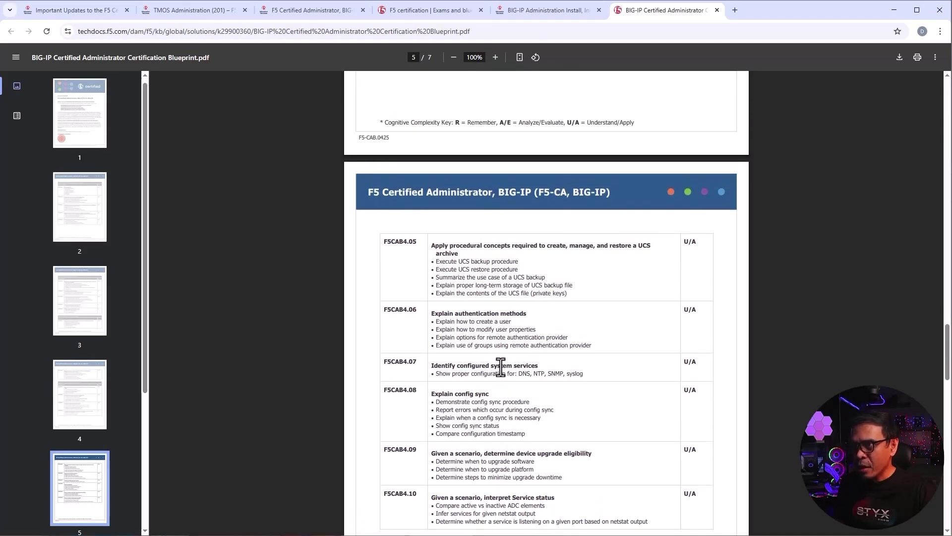
pyautogui.scroll(2, 500, 366)
pyautogui.scroll(4, 498, 335)
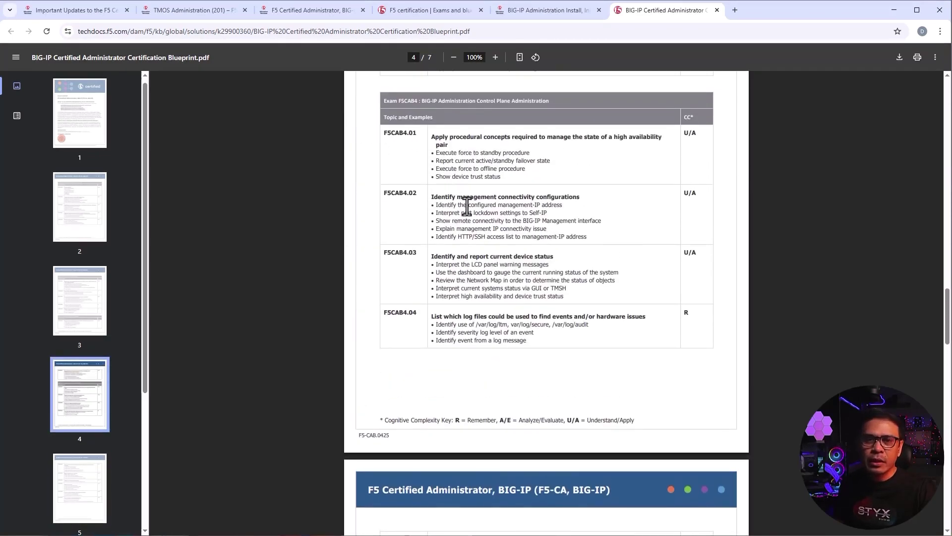
pyautogui.scroll(-1, 492, 264)
pyautogui.scroll(-3, 491, 263)
pyautogui.scroll(-2, 491, 264)
pyautogui.scroll(-3, 492, 264)
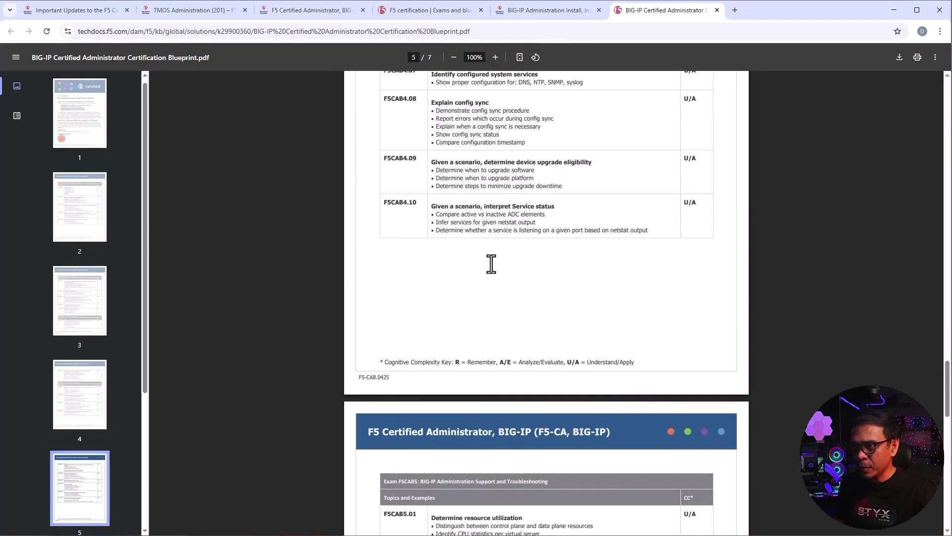
pyautogui.scroll(-1, 491, 263)
pyautogui.scroll(-2, 492, 263)
pyautogui.scroll(-2, 491, 264)
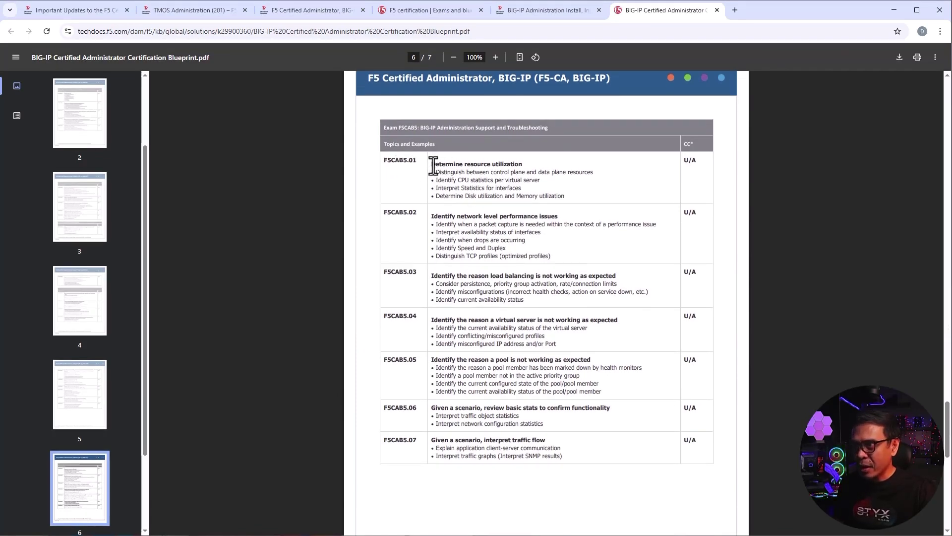
# - Highlight the F5CAB5 exam title, the resource utilization heading and the Speed and Duplex bullet
pyautogui.moveTo(441, 165); pyautogui.dragTo(484, 166)
pyautogui.moveTo(439, 128); pyautogui.dragTo(529, 128)
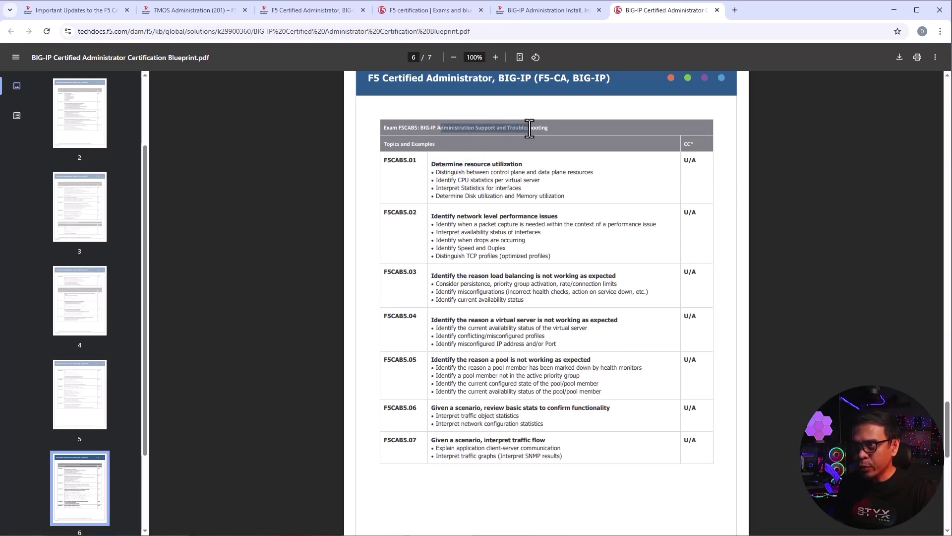
pyautogui.click(468, 190)
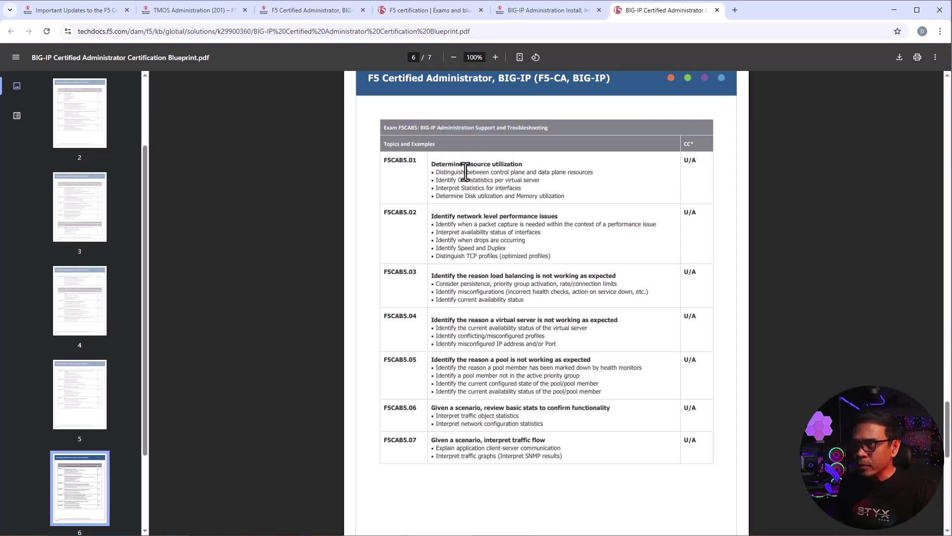
pyautogui.moveTo(461, 167); pyautogui.dragTo(533, 167)
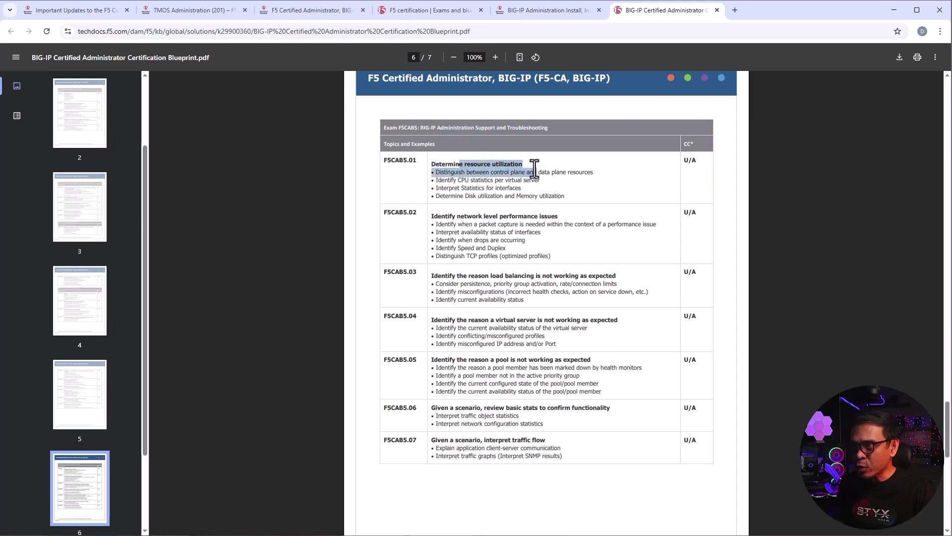
pyautogui.click(522, 183)
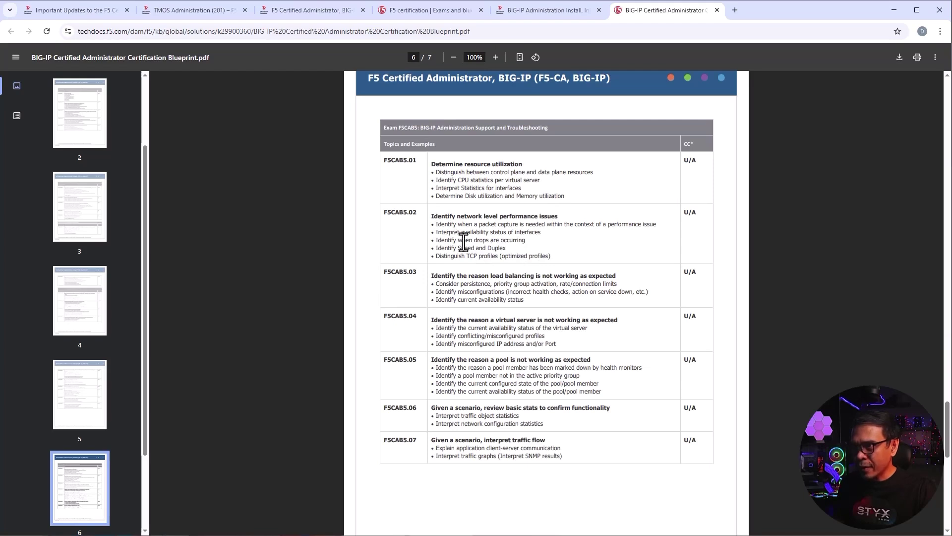
pyautogui.moveTo(462, 241); pyautogui.dragTo(483, 260)
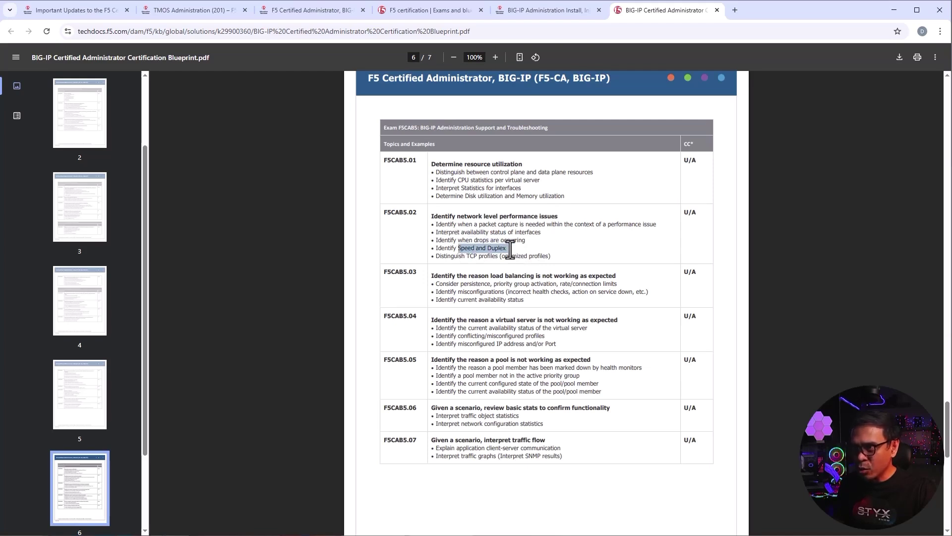
pyautogui.click(464, 258)
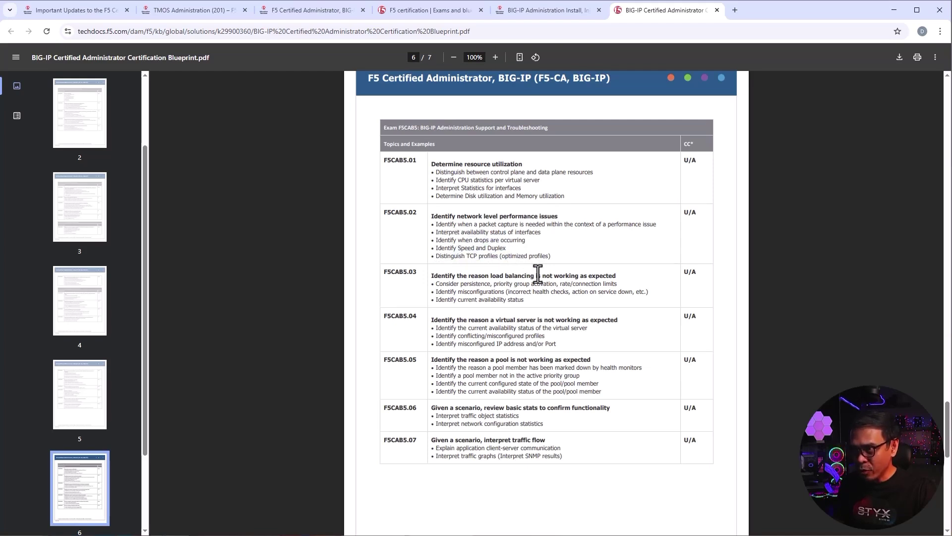
pyautogui.scroll(-1, 525, 271)
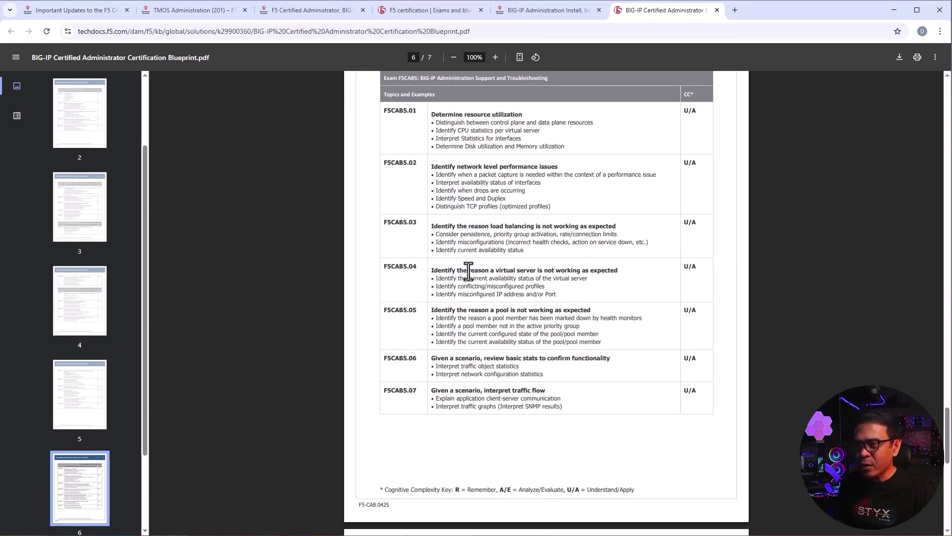
pyautogui.scroll(-1, 555, 282)
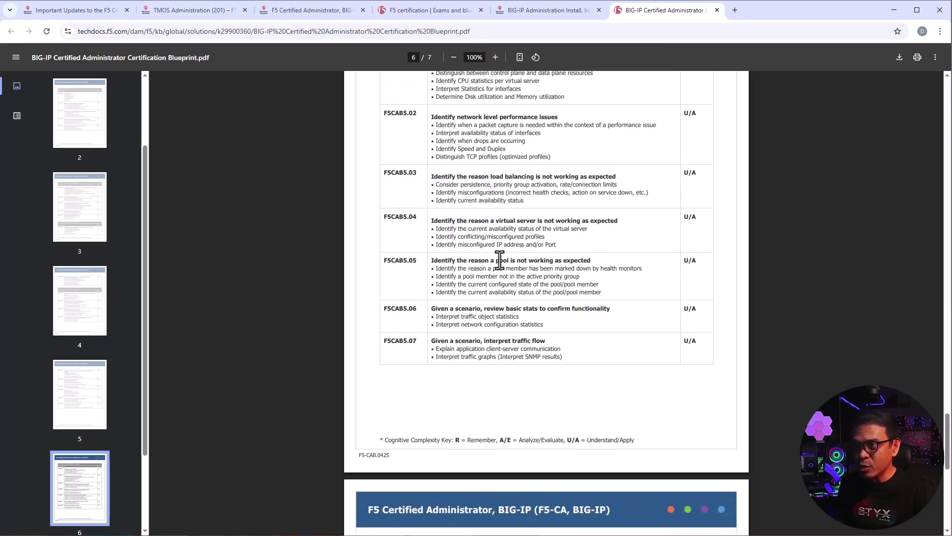
pyautogui.scroll(-1, 556, 293)
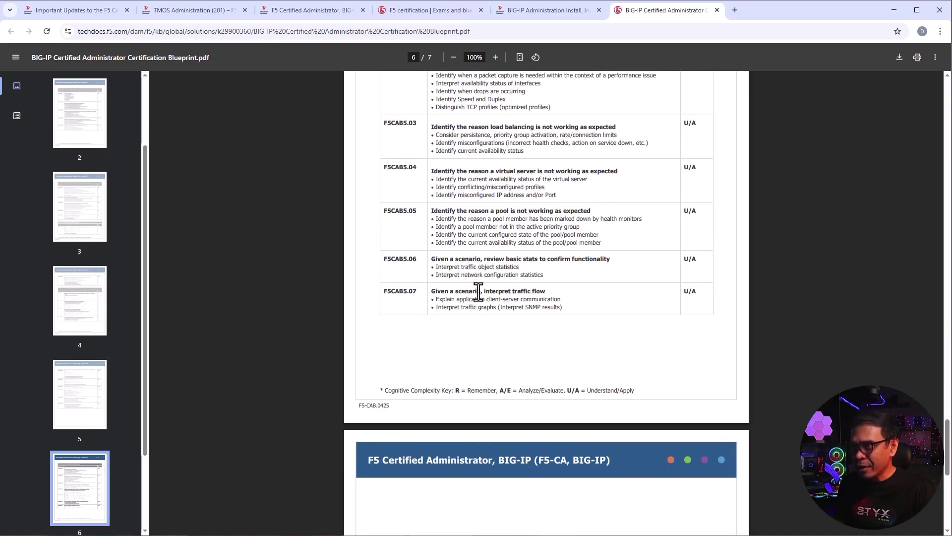
pyautogui.moveTo(478, 291); pyautogui.dragTo(548, 337)
# - Clear the old highlight and highlight objectives F5CAB5.01 through F5CAB5.07 on page 6
pyautogui.click(555, 330)
pyautogui.scroll(-4, 555, 329)
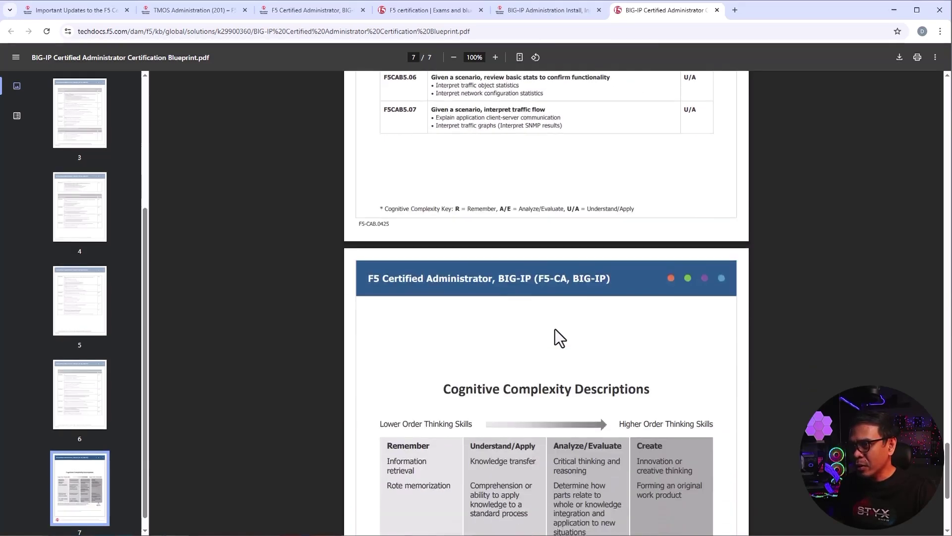
pyautogui.scroll(5, 555, 329)
pyautogui.scroll(1, 555, 329)
pyautogui.scroll(-1, 555, 329)
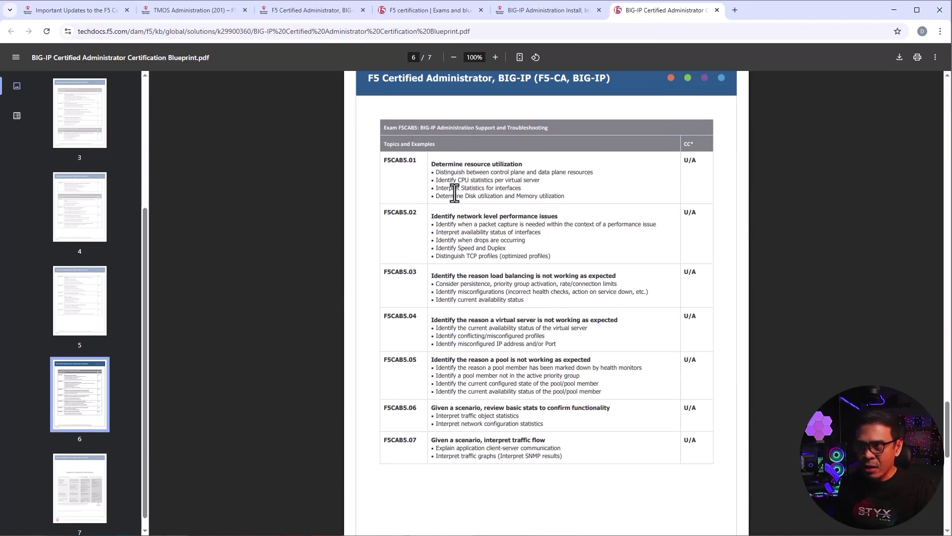
pyautogui.moveTo(430, 166); pyautogui.dragTo(583, 212)
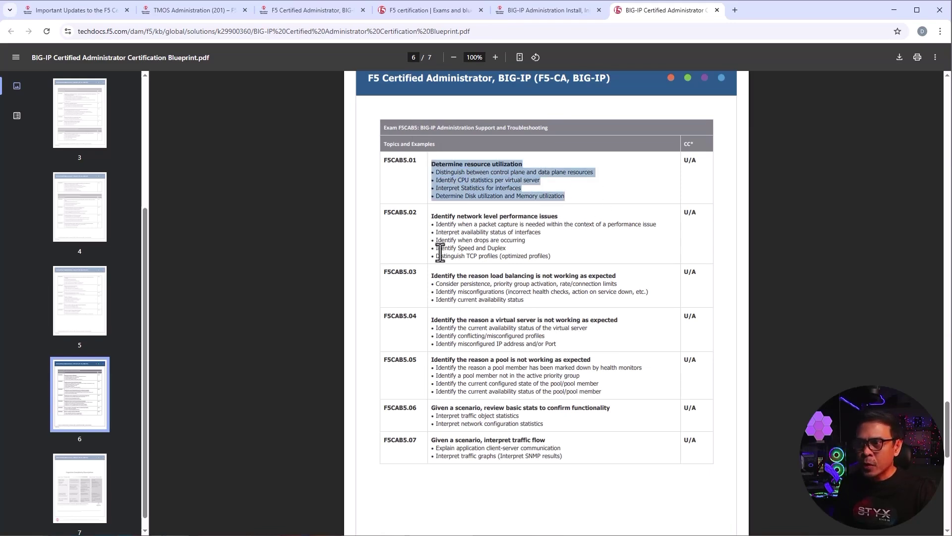
pyautogui.moveTo(432, 218); pyautogui.dragTo(527, 240)
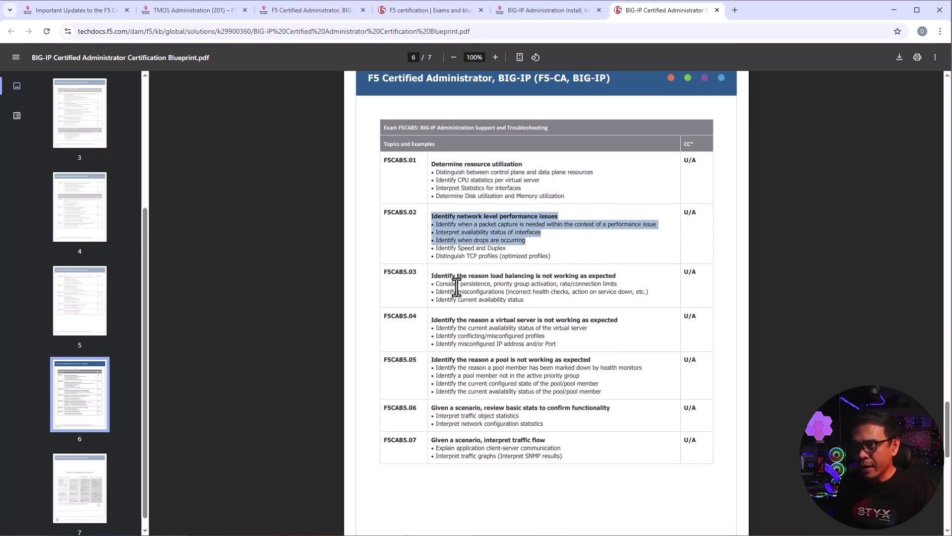
pyautogui.moveTo(433, 277); pyautogui.dragTo(574, 302)
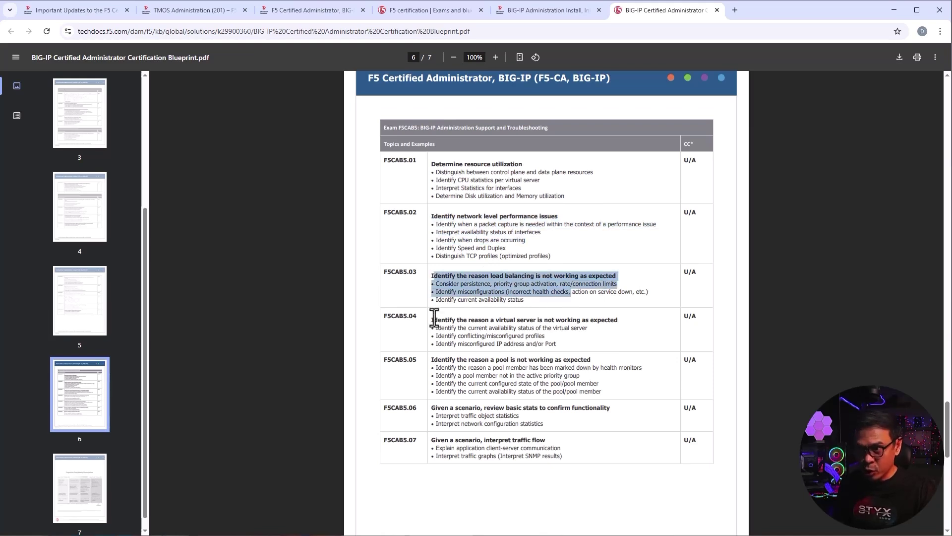
pyautogui.moveTo(434, 320); pyautogui.dragTo(545, 336)
pyautogui.moveTo(437, 359); pyautogui.dragTo(600, 392)
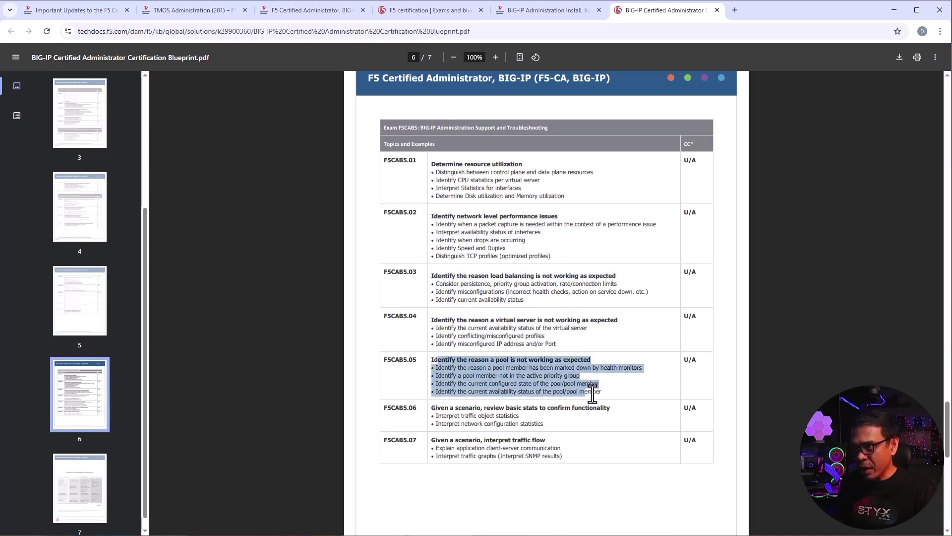
pyautogui.moveTo(437, 408); pyautogui.dragTo(543, 424)
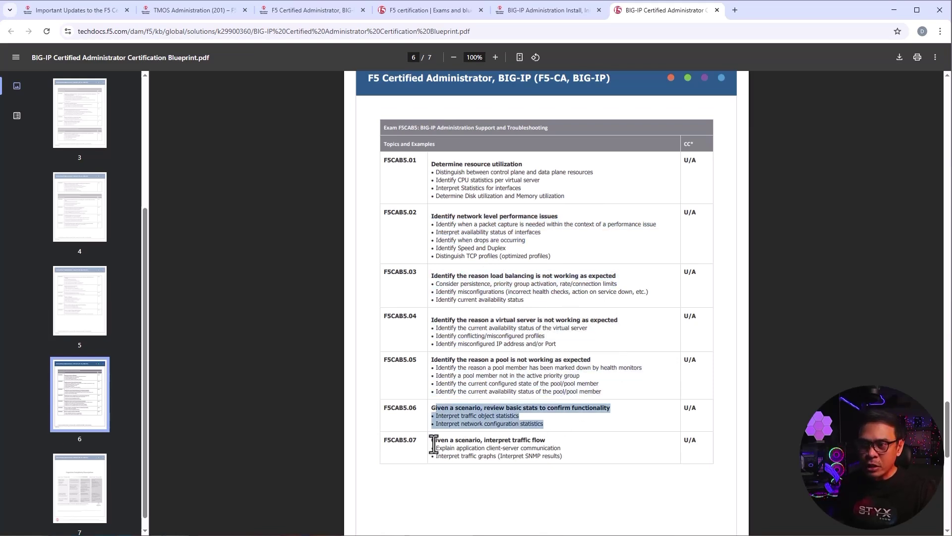
pyautogui.moveTo(433, 440); pyautogui.dragTo(571, 461)
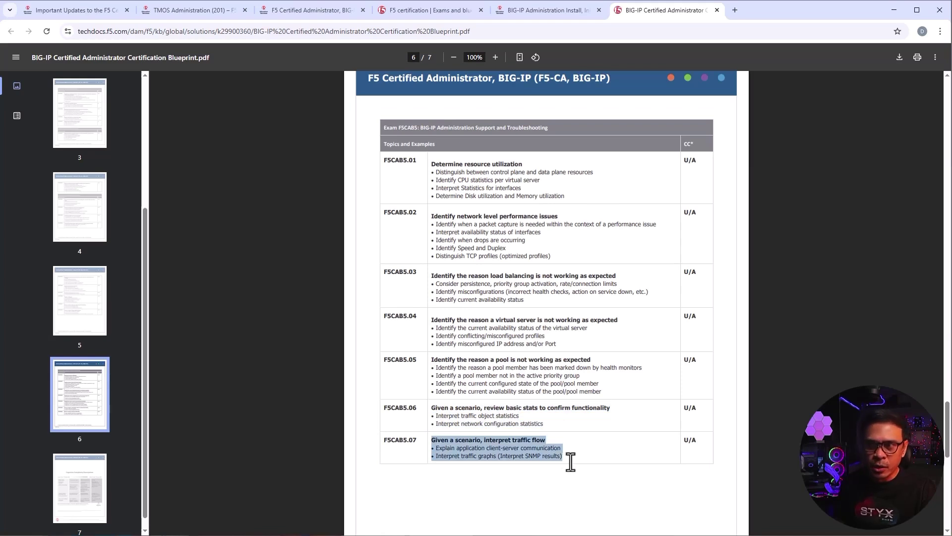